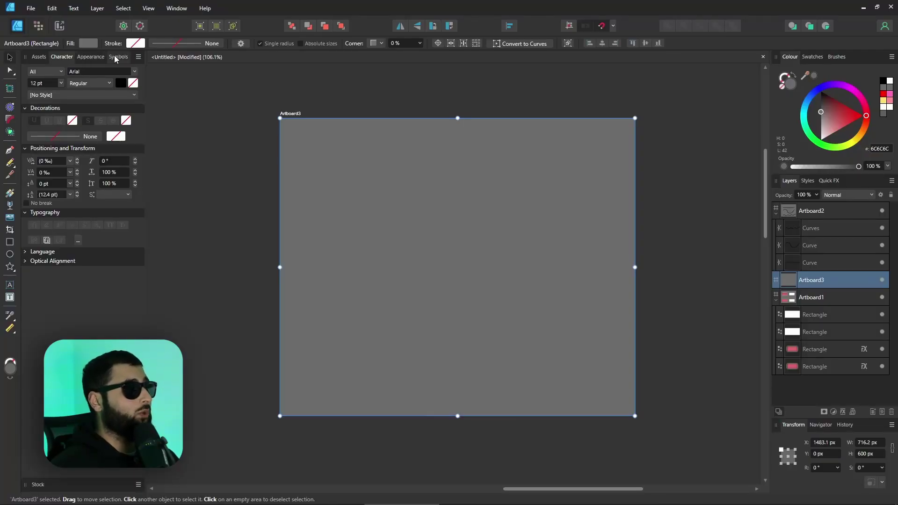
Float the Character and Symbols panels over the canvas and browse the View menu
left_click_drag(62, 57, 301, 136)
left_click_drag(92, 57, 486, 137)
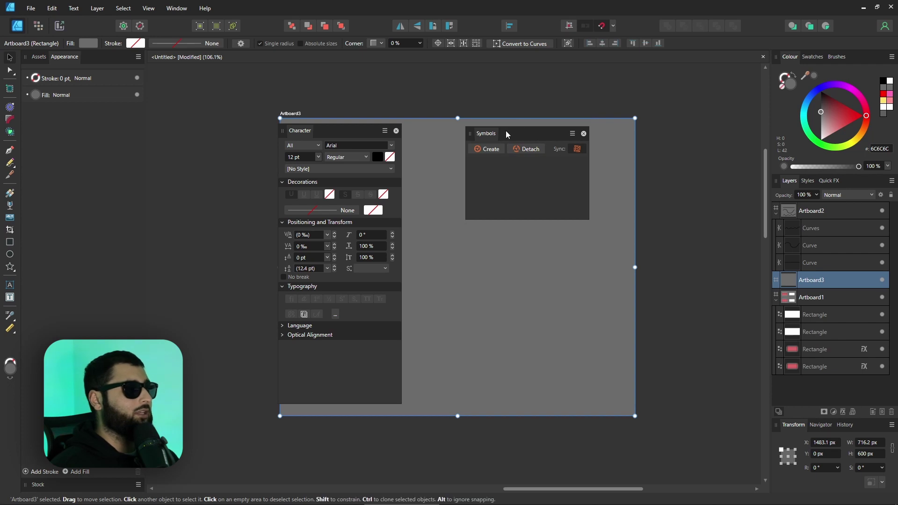
left_click(149, 9)
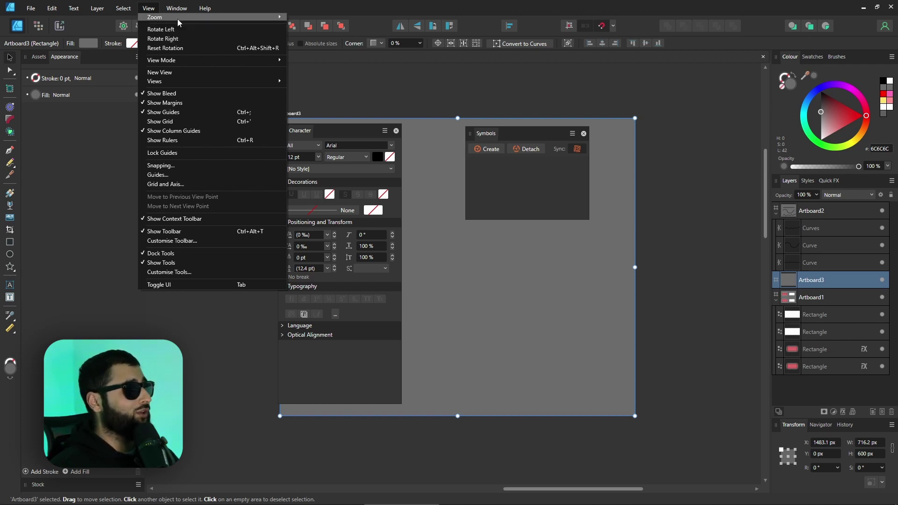
mouse_move(177, 8)
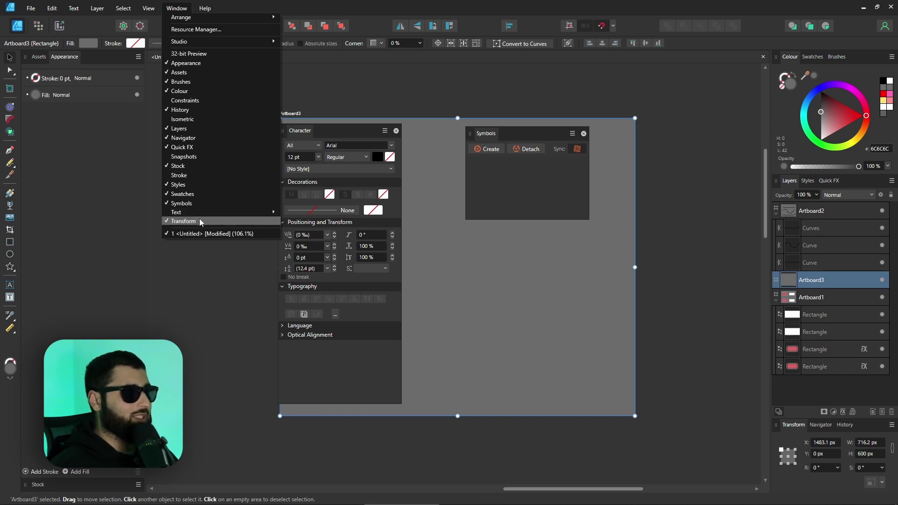
Dock the Character and Symbols panels back into the tab row and show the Window menu
left_click(308, 134)
left_click_drag(308, 134, 62, 56)
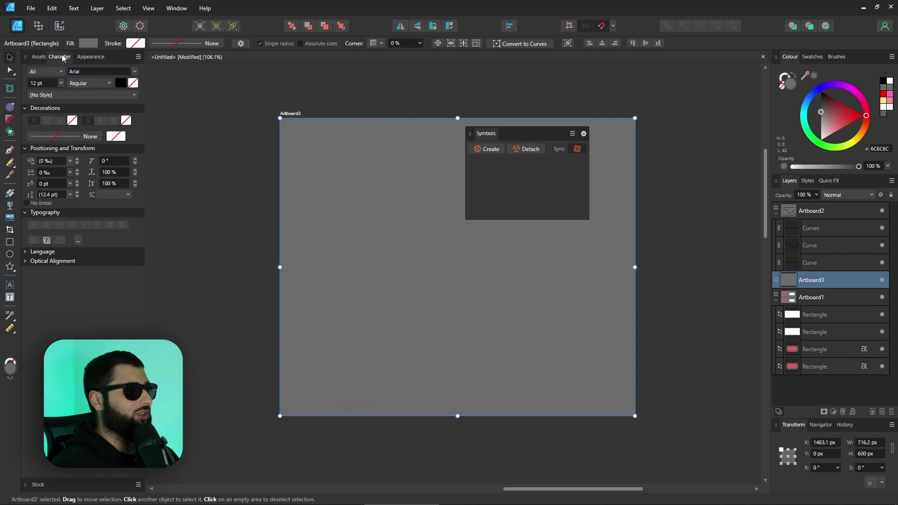
left_click_drag(486, 135, 113, 67)
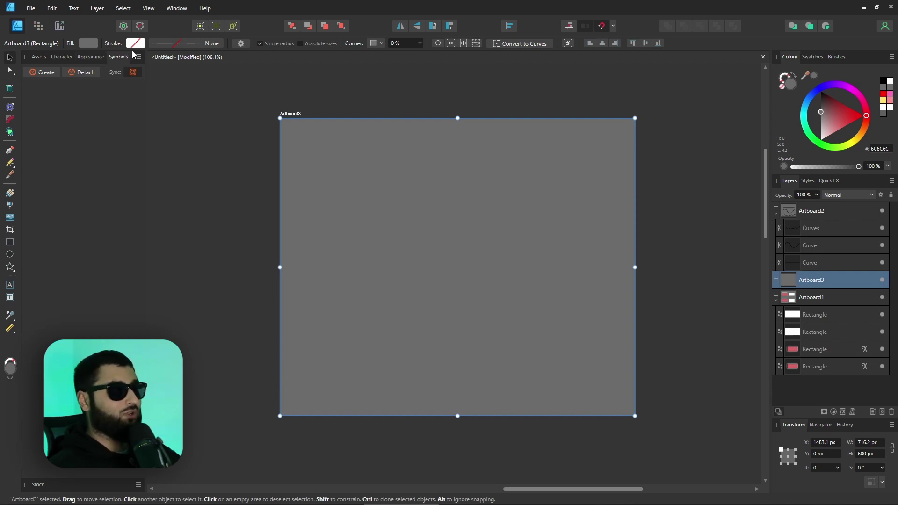
left_click(182, 9)
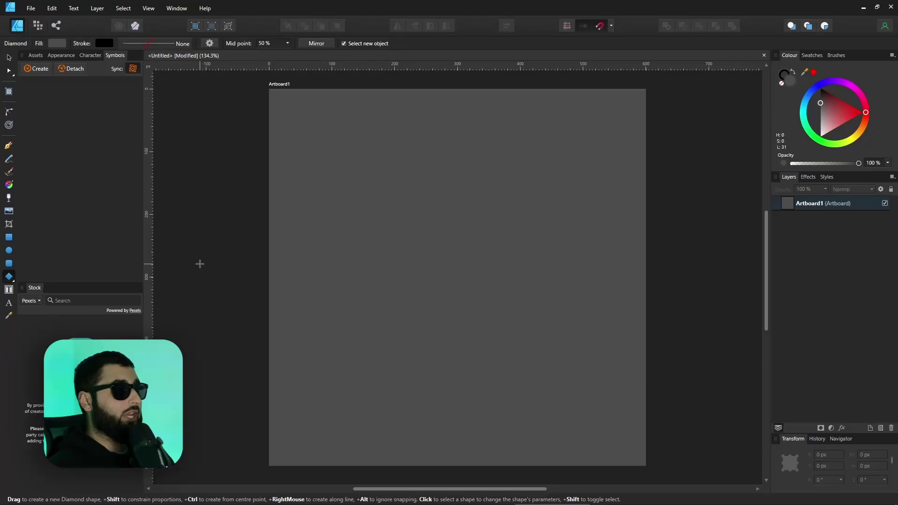
Draw a walking cat with the Cat Tool near the artboard centre and fill it black
left_click(9, 277)
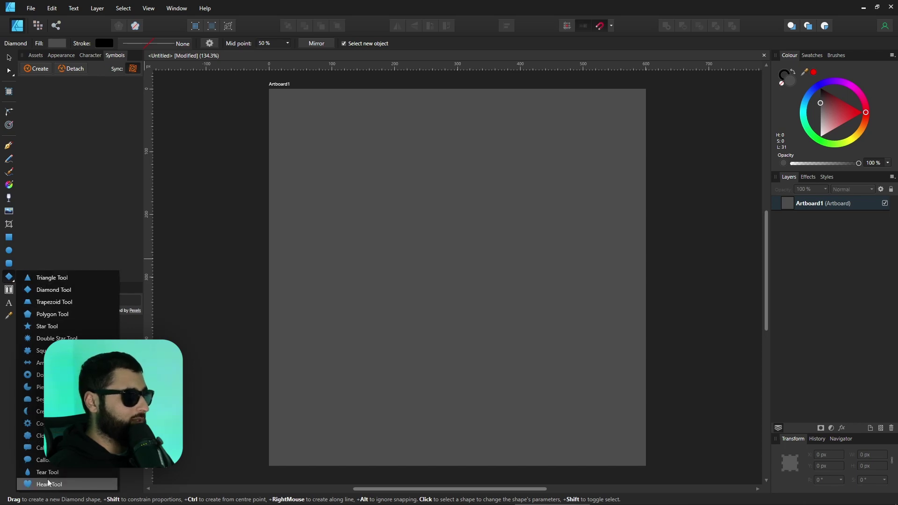
left_click(52, 289)
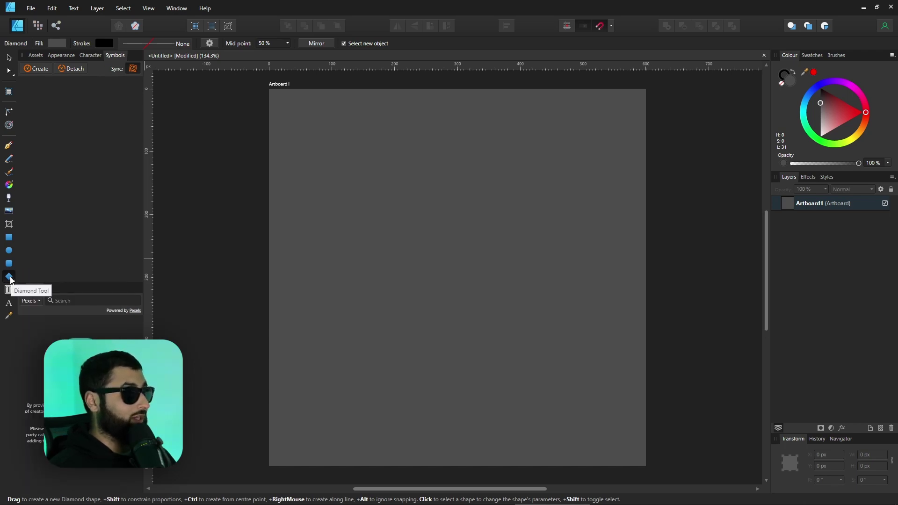
left_click(10, 277)
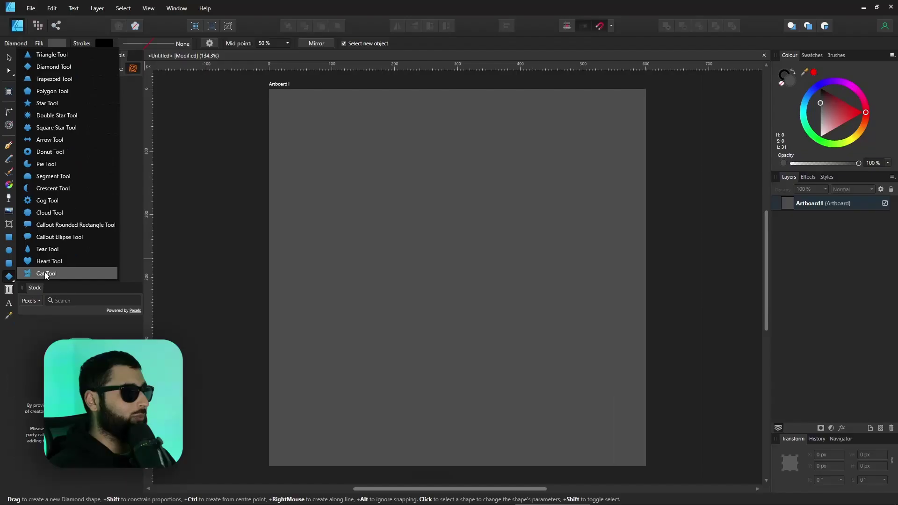
left_click(112, 341)
left_click_drag(400, 183, 555, 317)
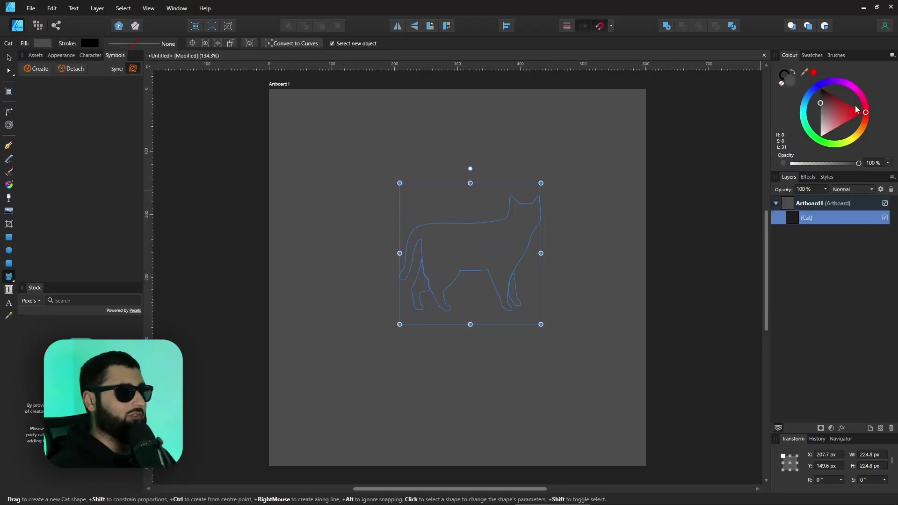
left_click(819, 88)
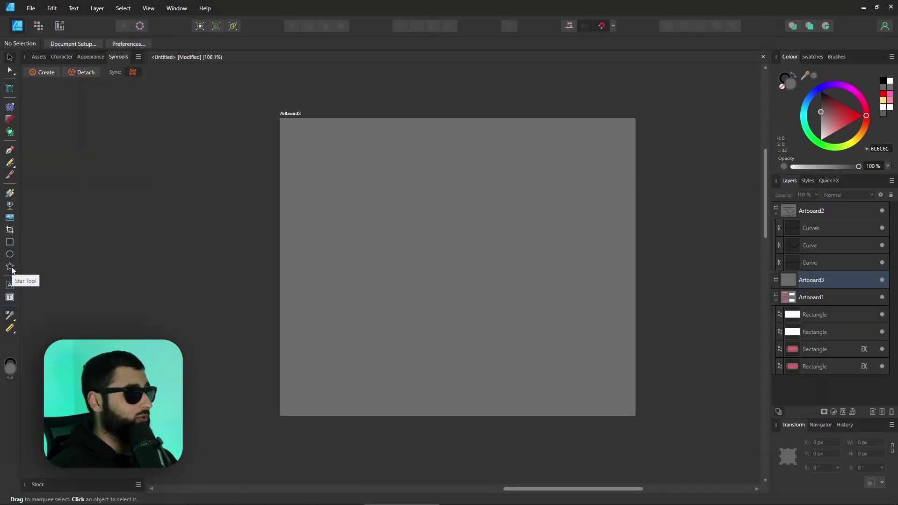
Draw a sitting cat in the middle of Artboard3 with the Cat Tool and move it slightly right
left_click(11, 269)
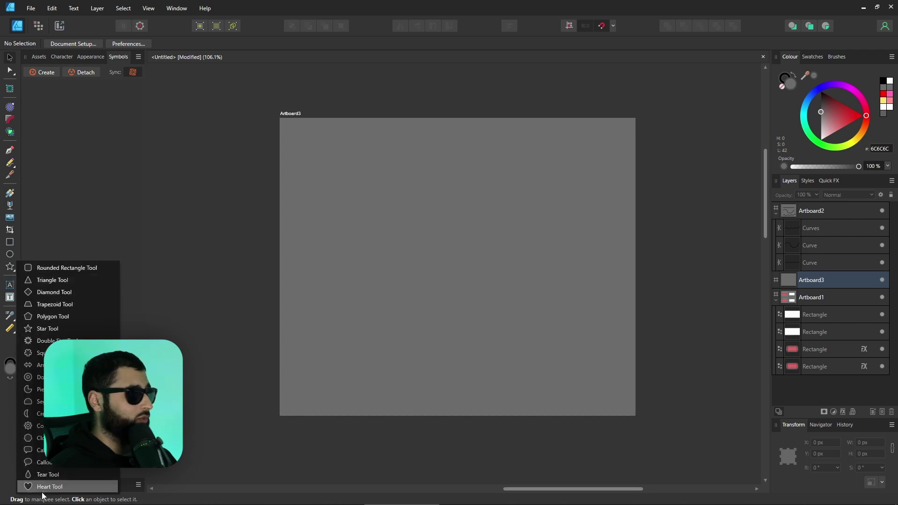
left_click(66, 250)
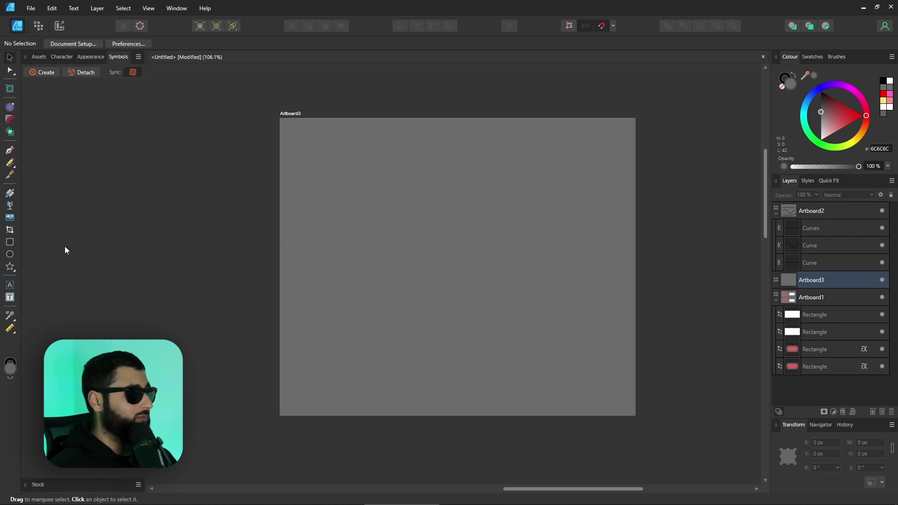
left_click(11, 268)
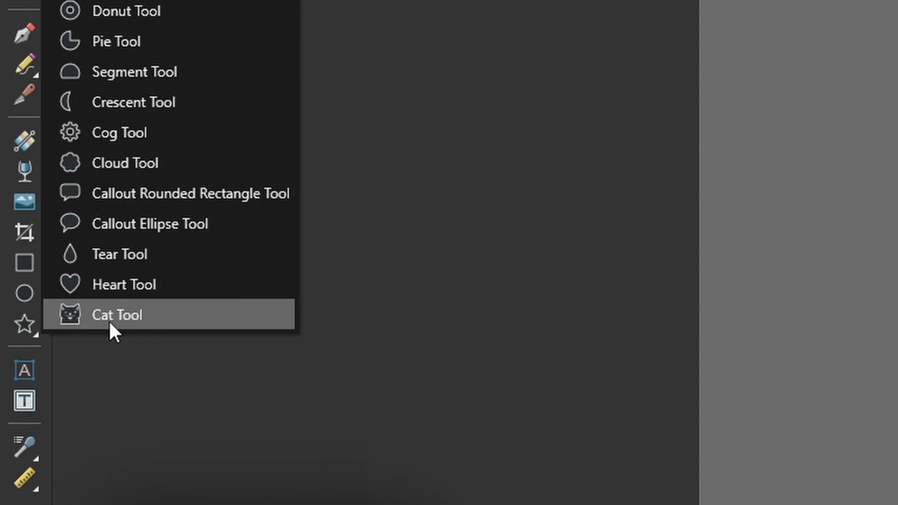
left_click(115, 321)
left_click_drag(435, 190, 572, 369)
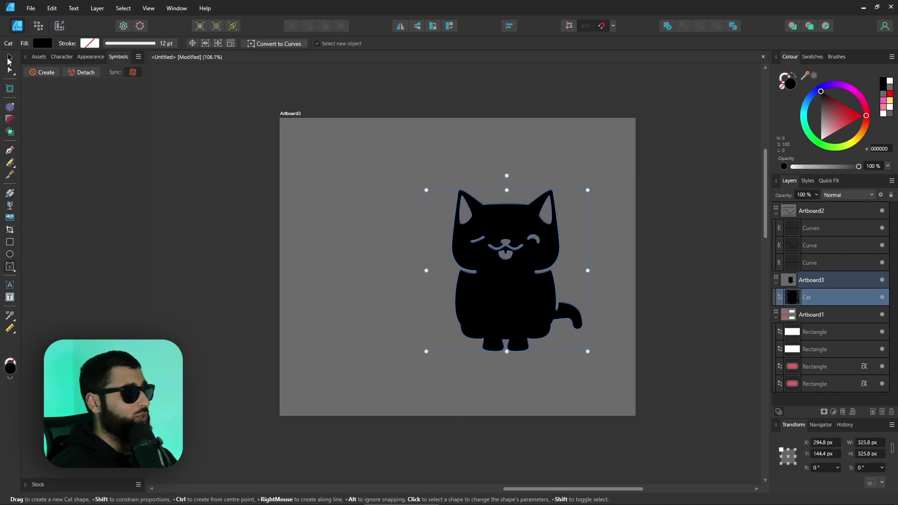
key("v")
left_click_drag(481, 285, 514, 281)
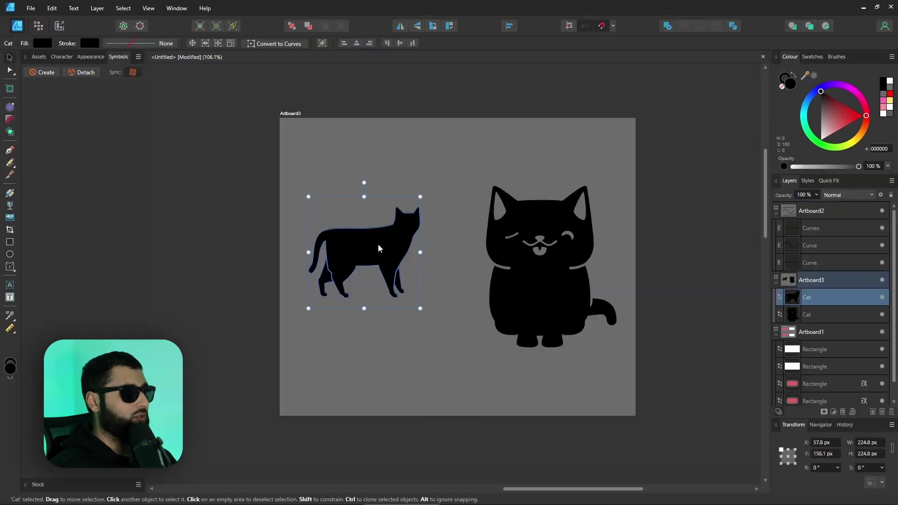
Enlarge the pasted walking cat to about 281 × 285 px and nudge it up
left_click_drag(421, 318, 442, 341)
left_click_drag(380, 270, 396, 266)
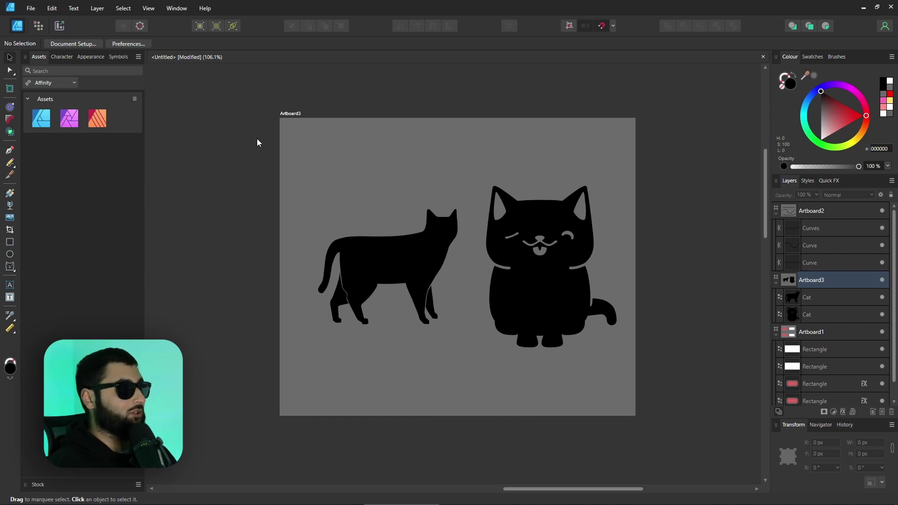
Browse the asset categories and add the walking cat to the Affinity category's Assets group
left_click(52, 85)
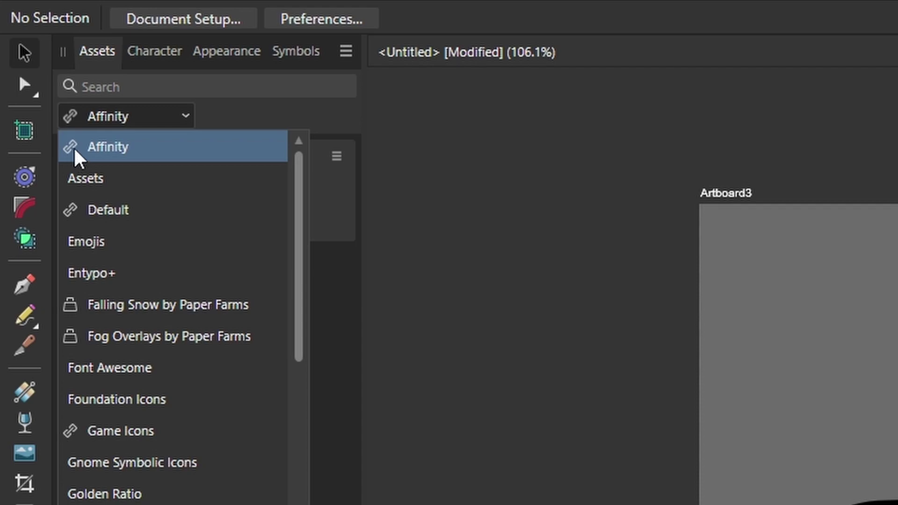
left_click(126, 147)
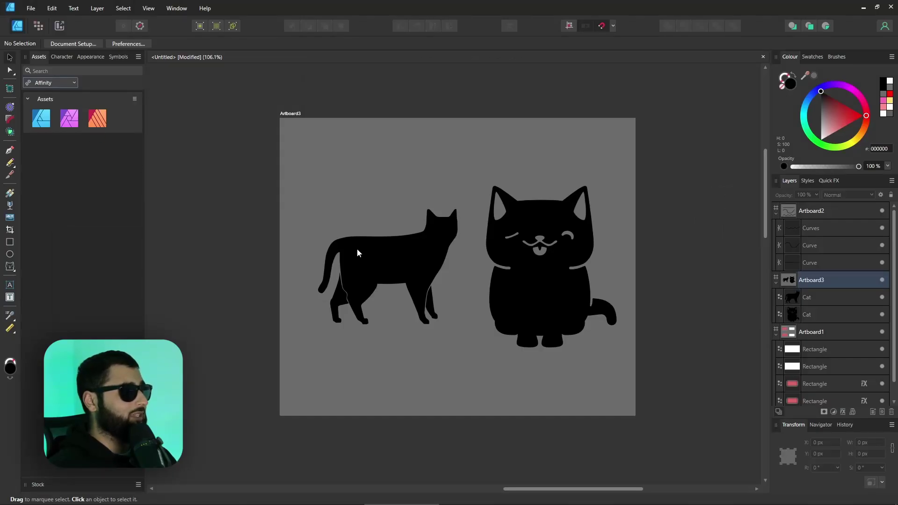
left_click_drag(384, 259, 133, 139)
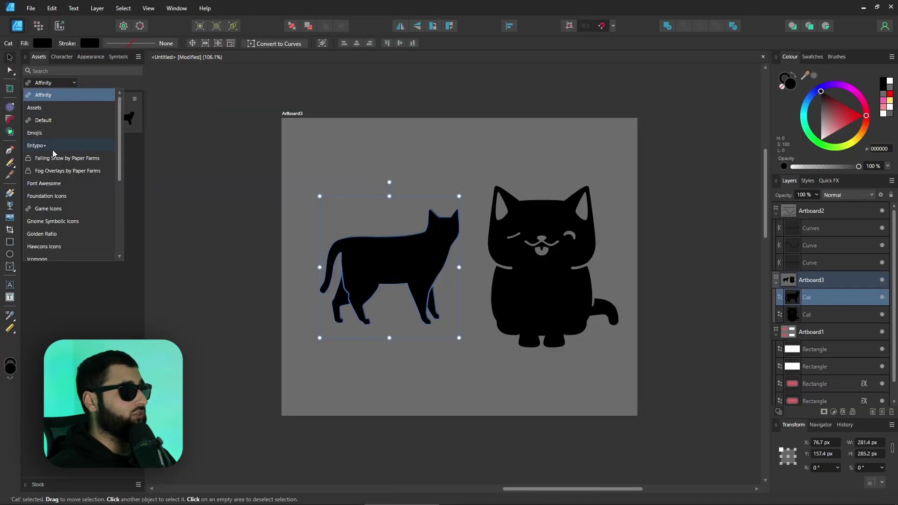
left_click(59, 185)
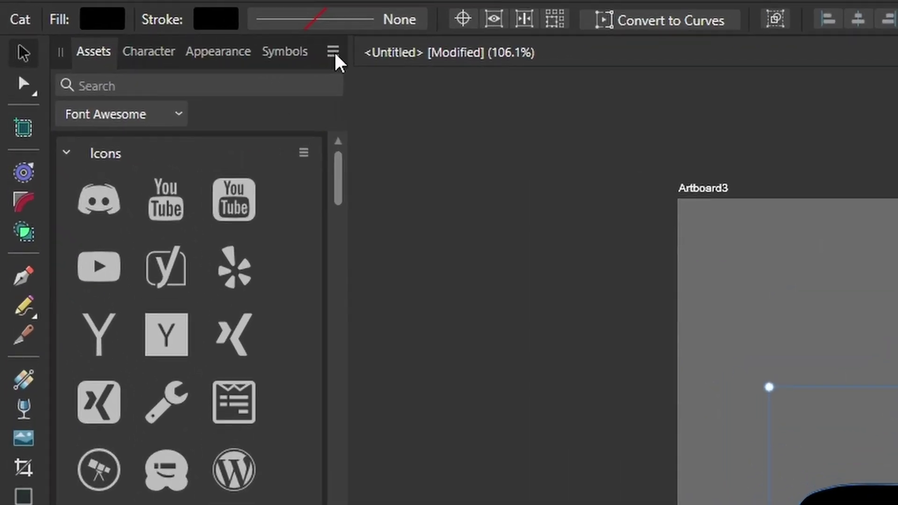
left_click(138, 57)
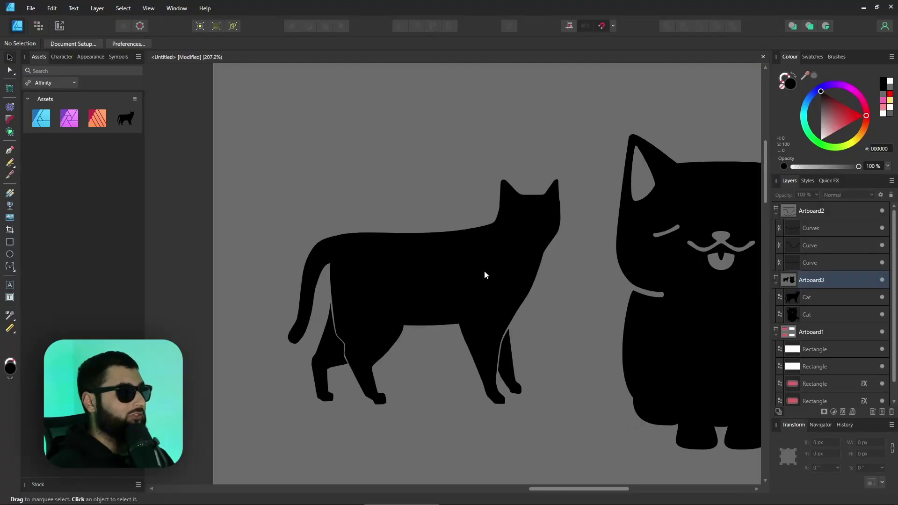
left_click(484, 274)
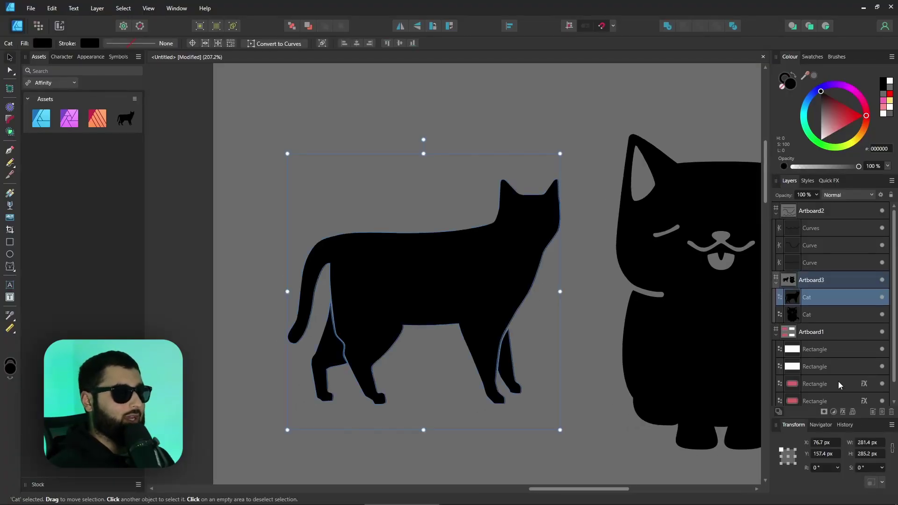
Add a white Outline layer effect to the walking cat and increase its radius
left_click(843, 411)
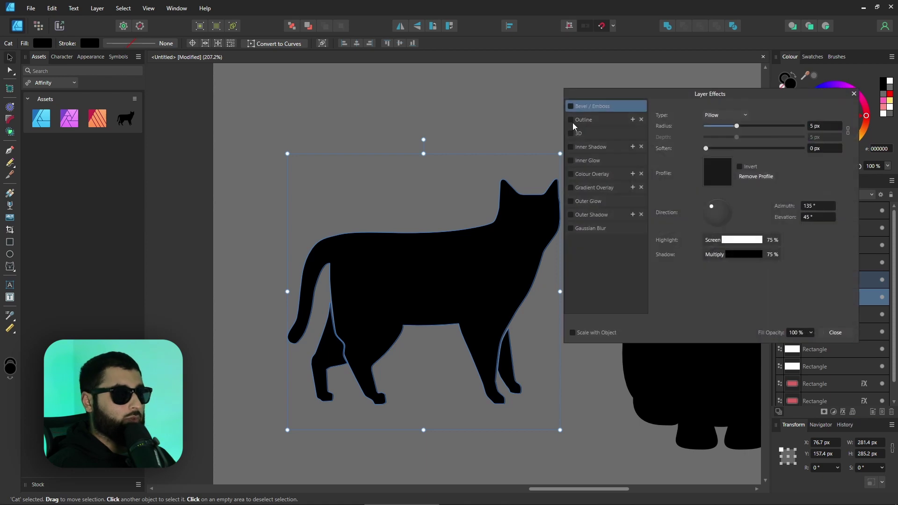
left_click(570, 120)
left_click(585, 121)
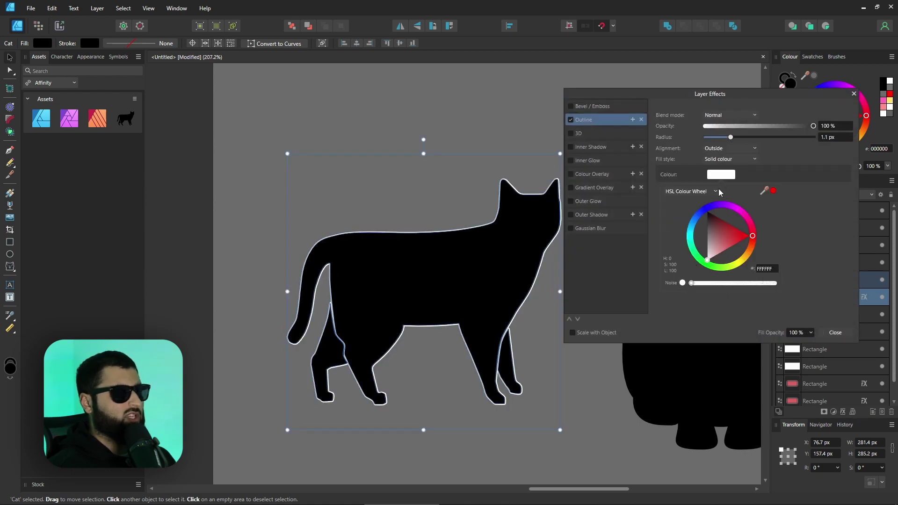
left_click_drag(733, 135, 741, 137)
left_click(853, 93)
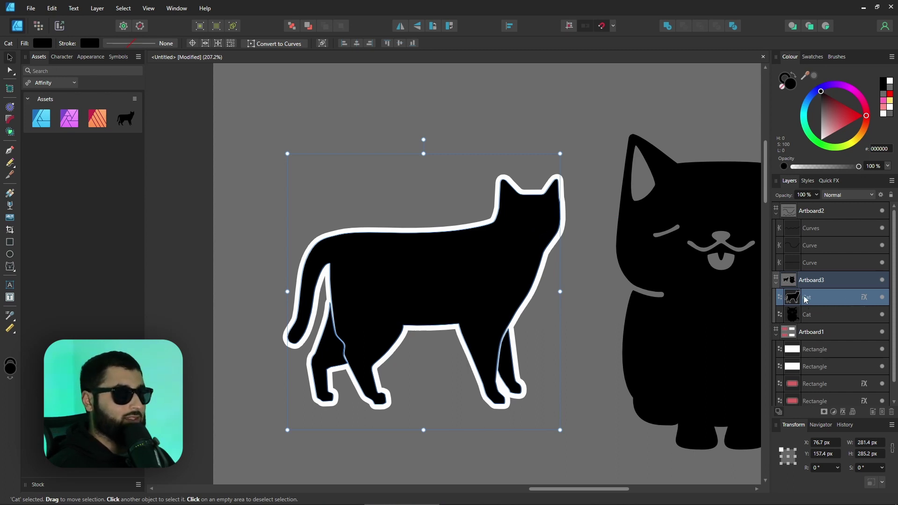
Group the cat and give the group a magenta 4.3 px outside Outline
key("ctrl+g")
left_click(843, 411)
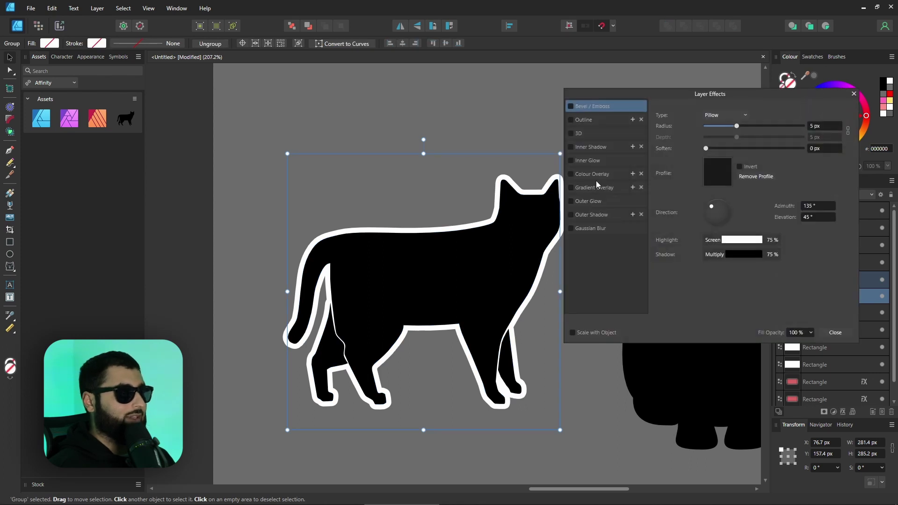
left_click(574, 118)
left_click(570, 120)
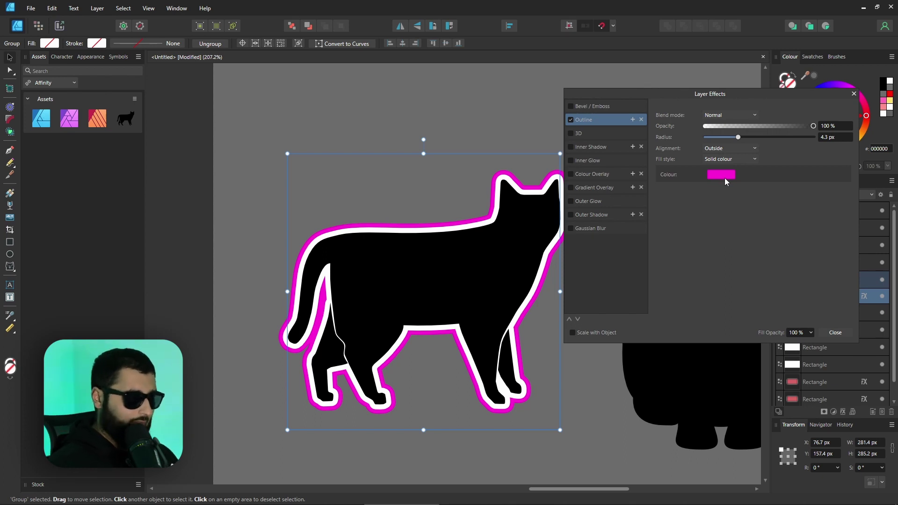
left_click(853, 93)
scroll(563, 135, "right", 5)
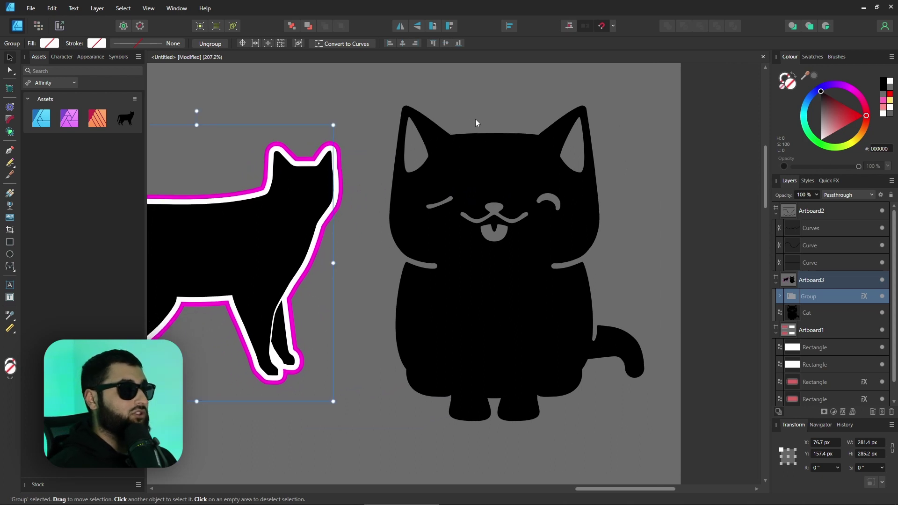
Give the sitting cat a white 4 px Outline effect
left_click(508, 170)
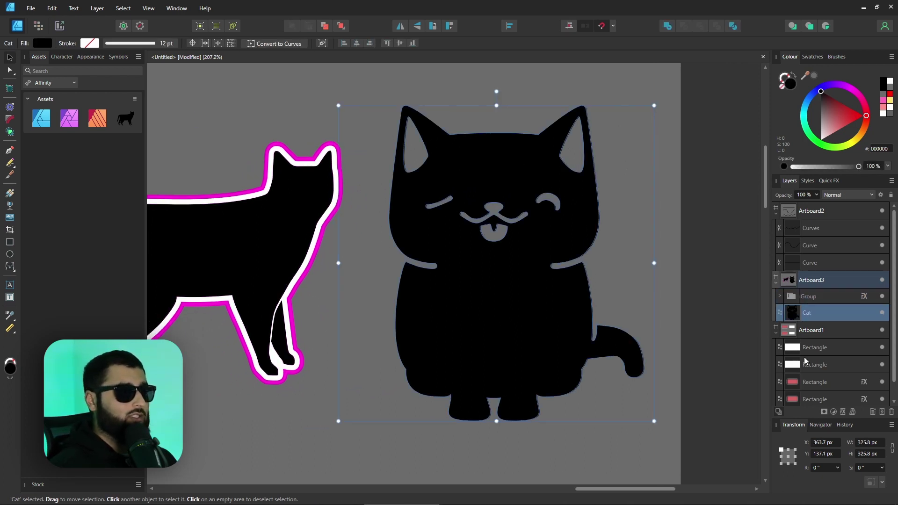
left_click(842, 411)
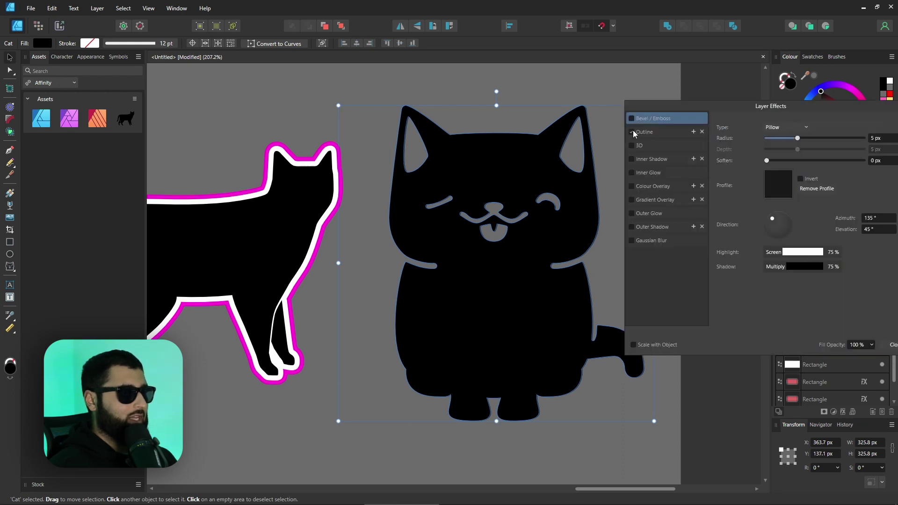
left_click(644, 131)
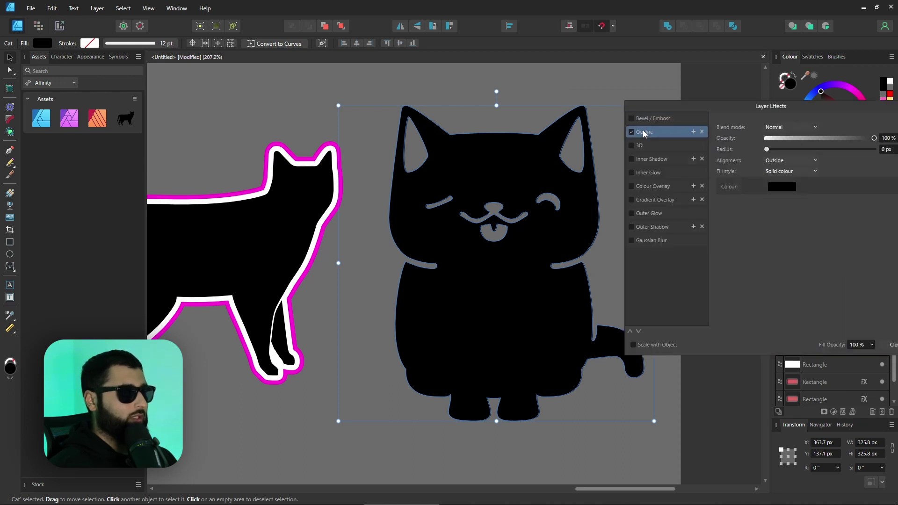
left_click(781, 187)
left_click(774, 240)
left_click_drag(766, 149, 798, 151)
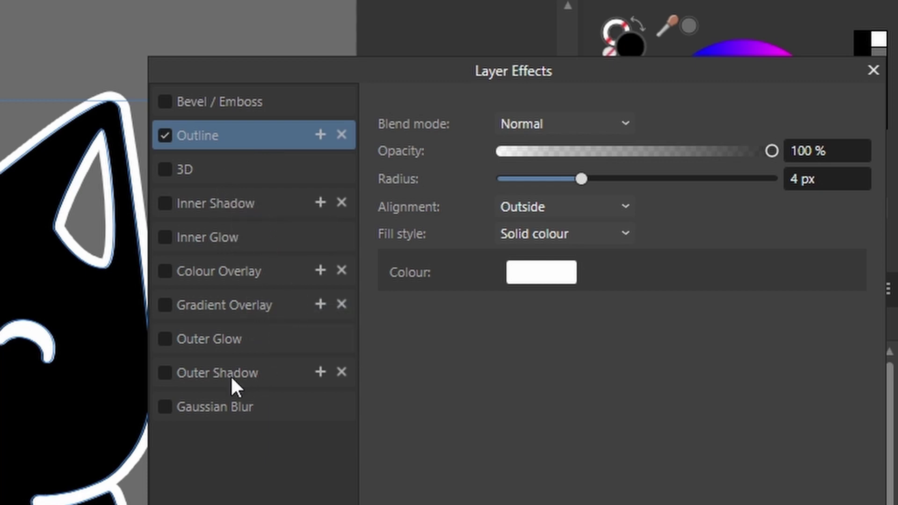
Duplicate the outline as a magenta one about 7.8 px wide
left_click(319, 135)
left_click(224, 174)
left_click(542, 273)
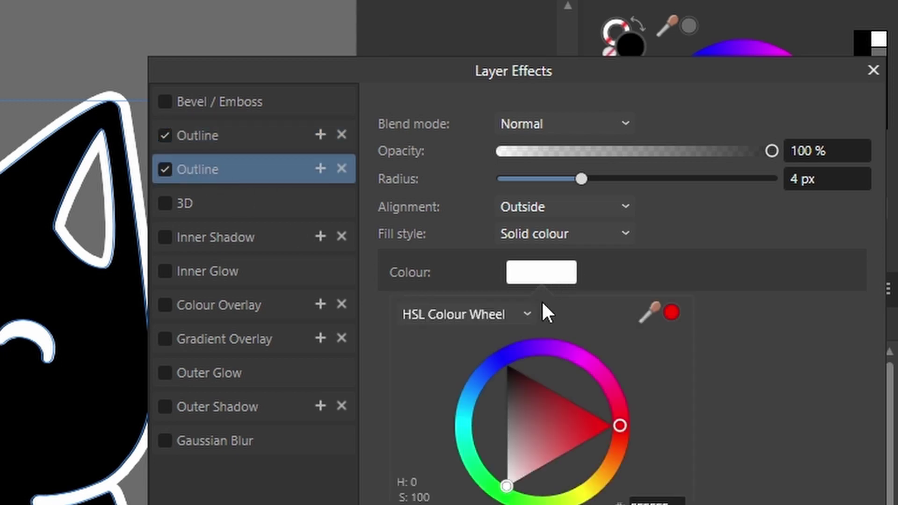
left_click(570, 354)
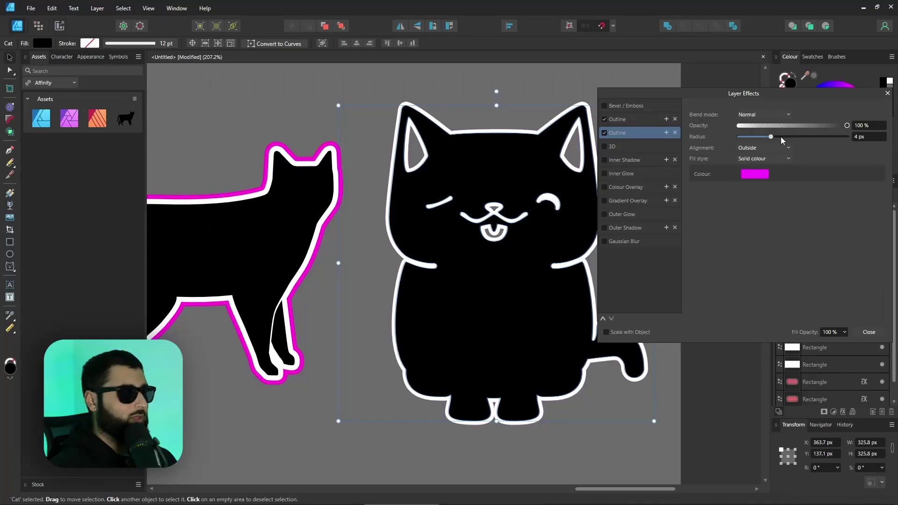
left_click(782, 136)
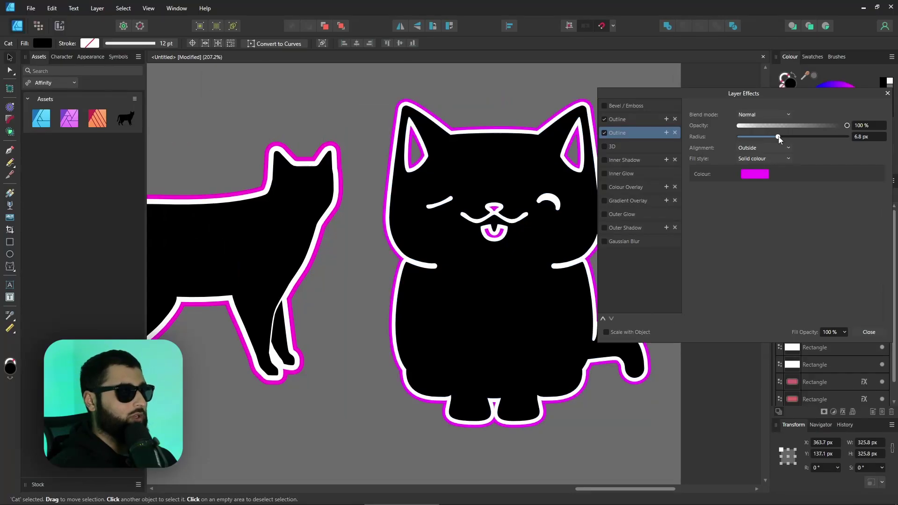
Add a wider cyan outline and a thick black outer outline, then deselect the cat
left_click(666, 132)
left_click(665, 149)
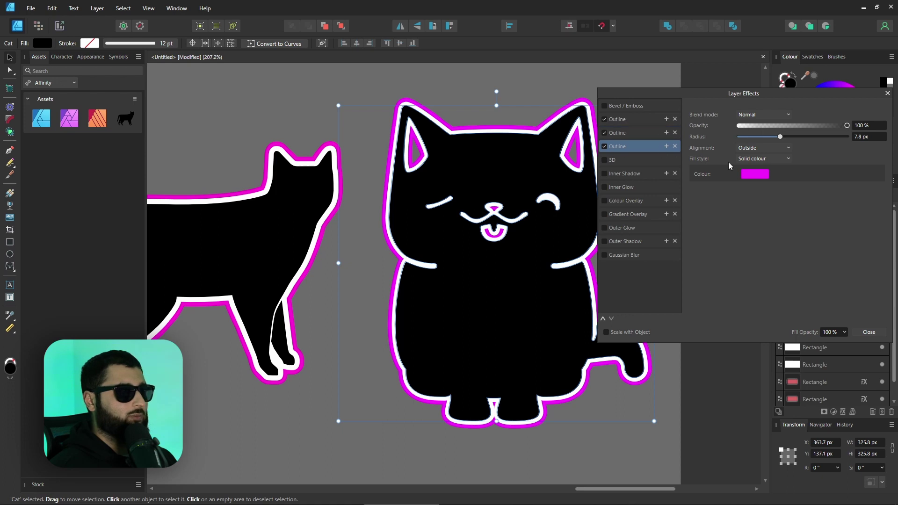
left_click(754, 174)
left_click(725, 232)
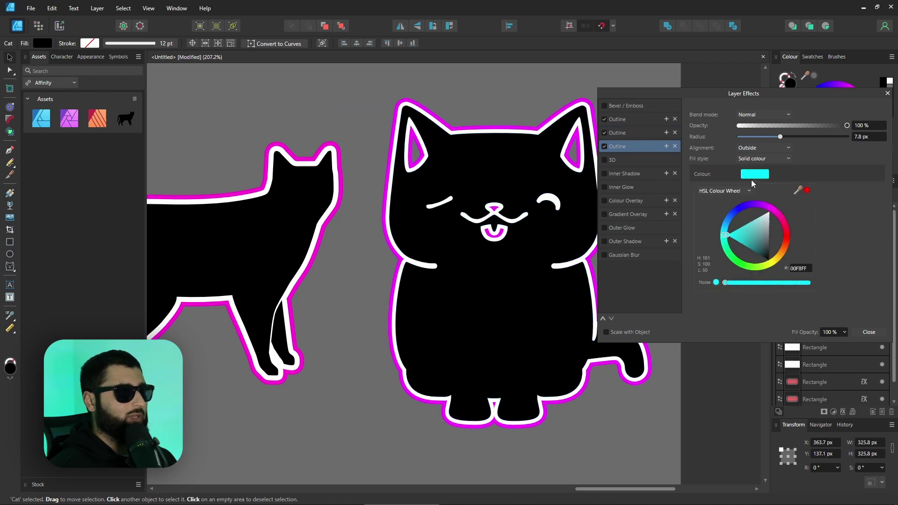
left_click_drag(779, 136, 790, 139)
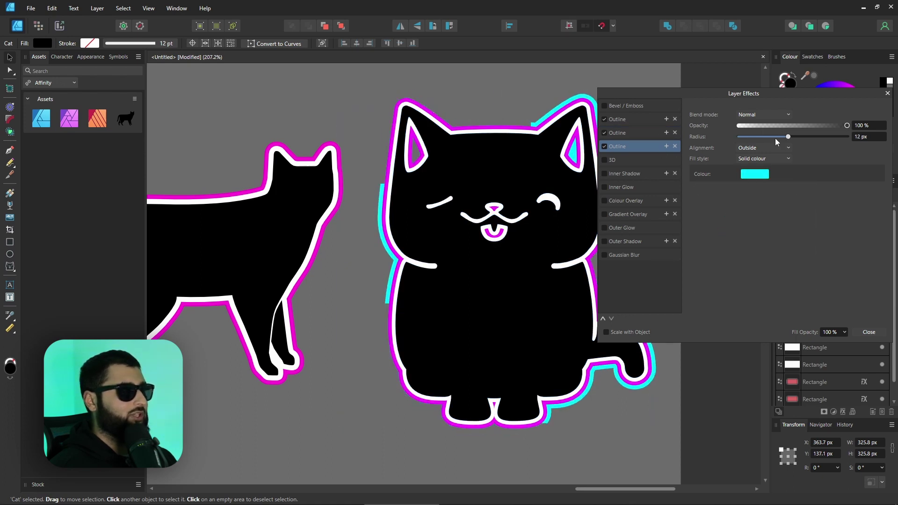
left_click(665, 146)
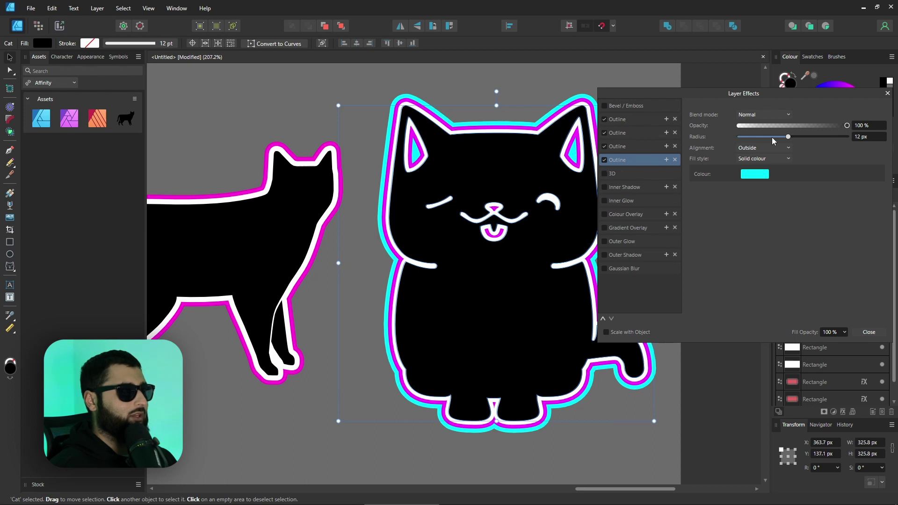
left_click_drag(788, 136, 794, 139)
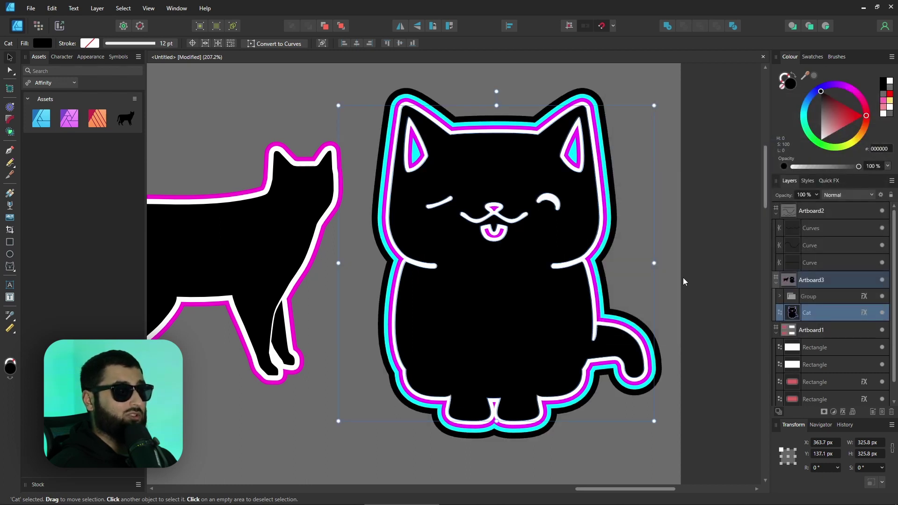
key("ctrl+d")
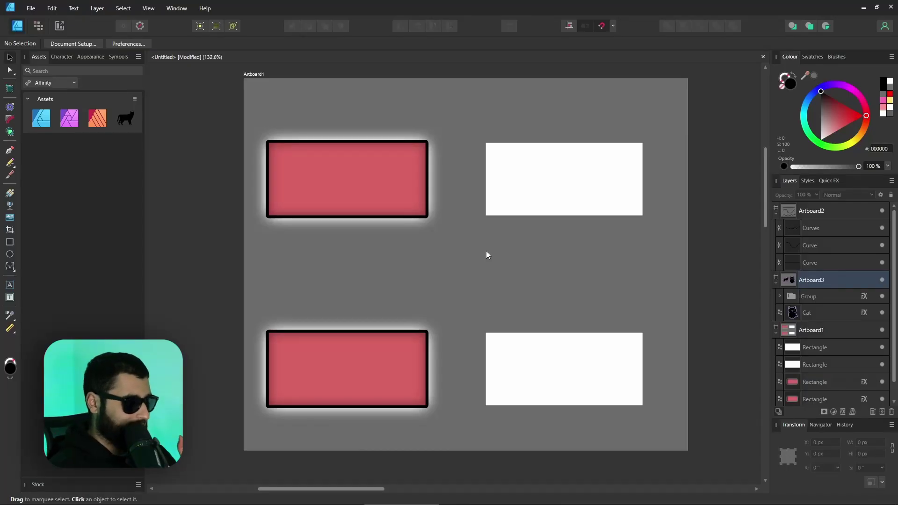
Paste the top-left red rectangle's style onto the top-right white rectangle
left_click(400, 198)
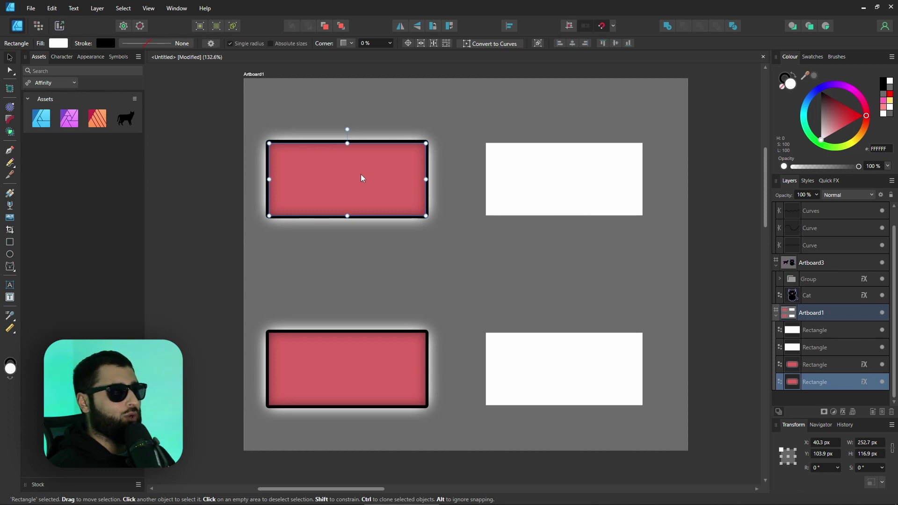
left_click(525, 176)
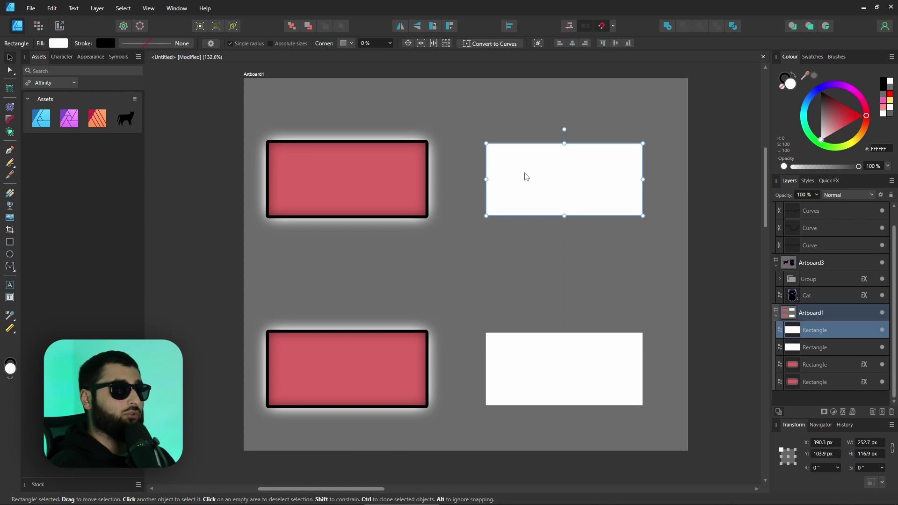
key("ctrl+shift+v")
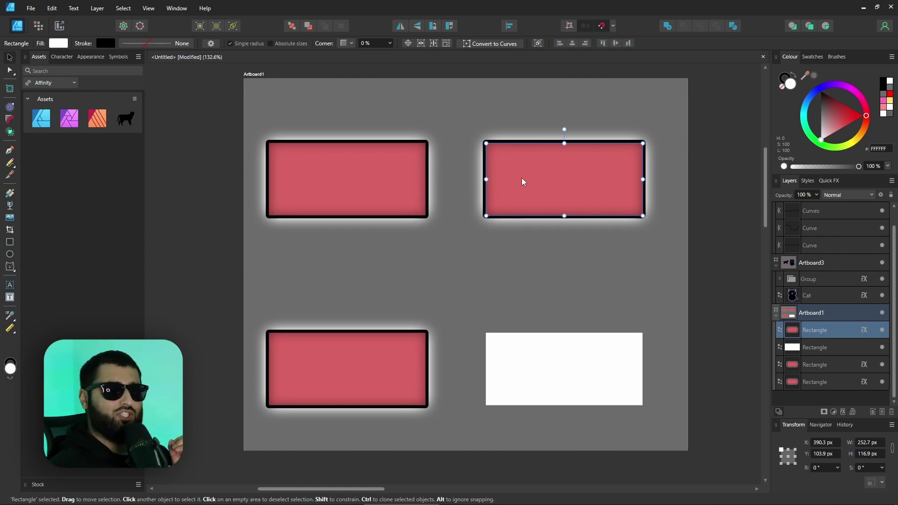
Drag a red Rectangle layer's effects onto the remaining white rectangle's layer
scroll(522, 182, "down", 3)
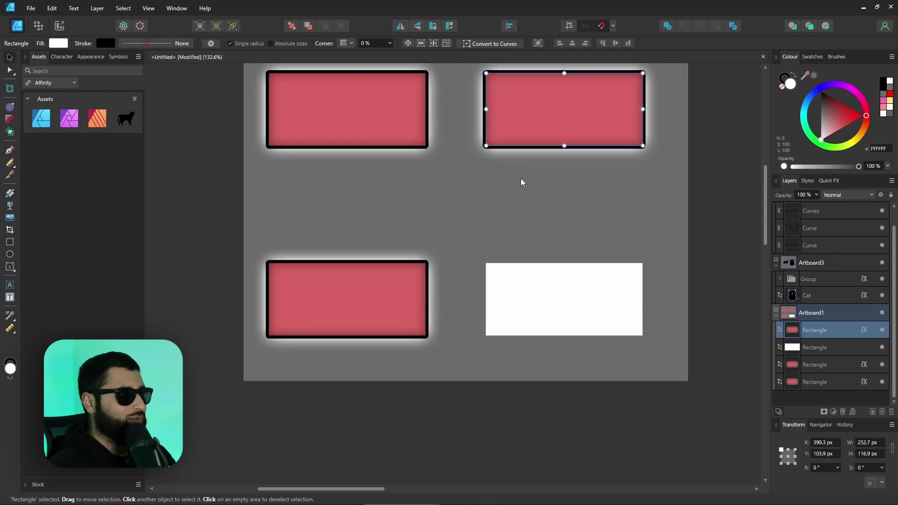
left_click(407, 318)
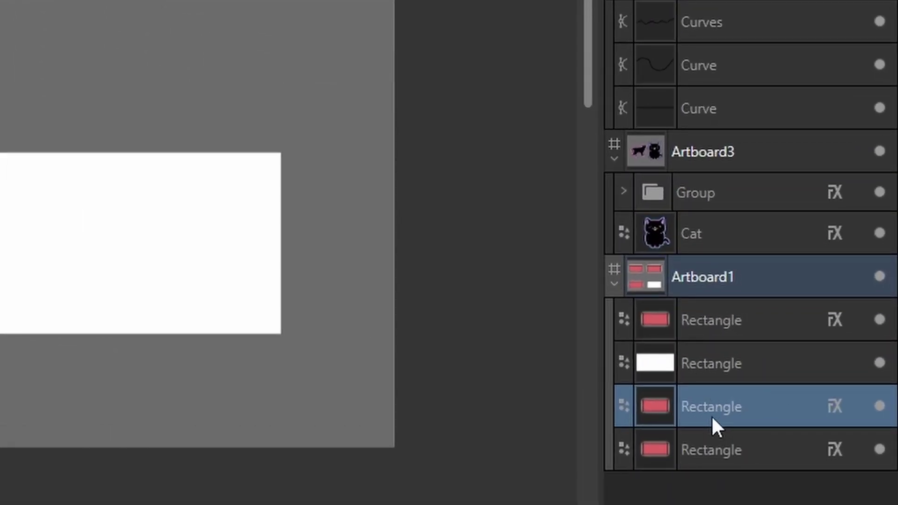
left_click(667, 366)
left_click(770, 406)
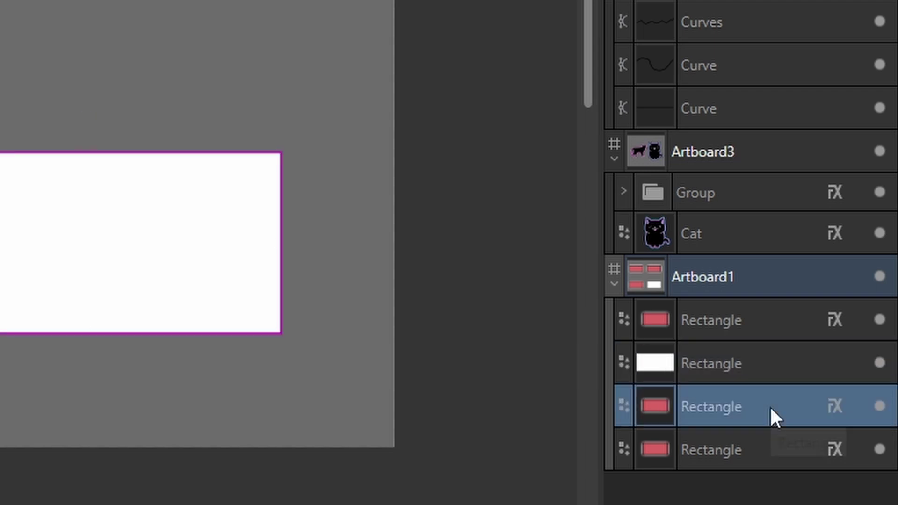
left_click(835, 409)
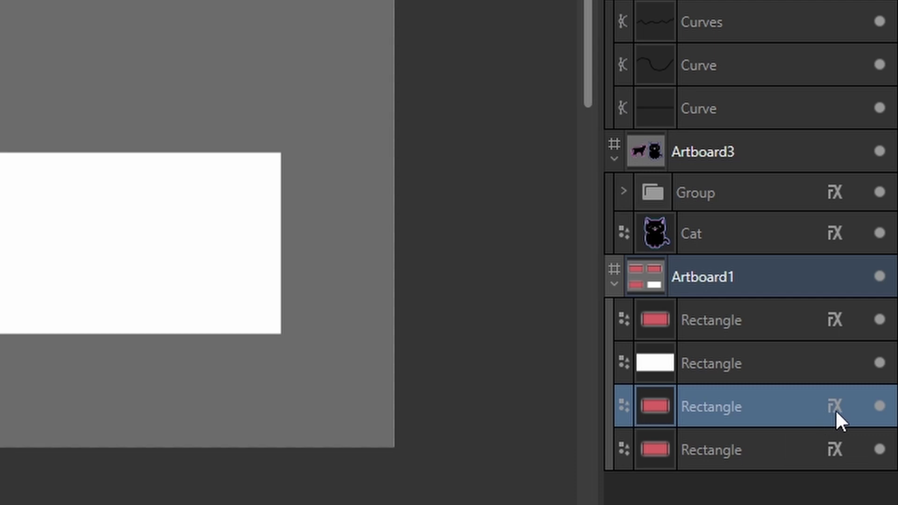
left_click_drag(835, 405, 835, 366)
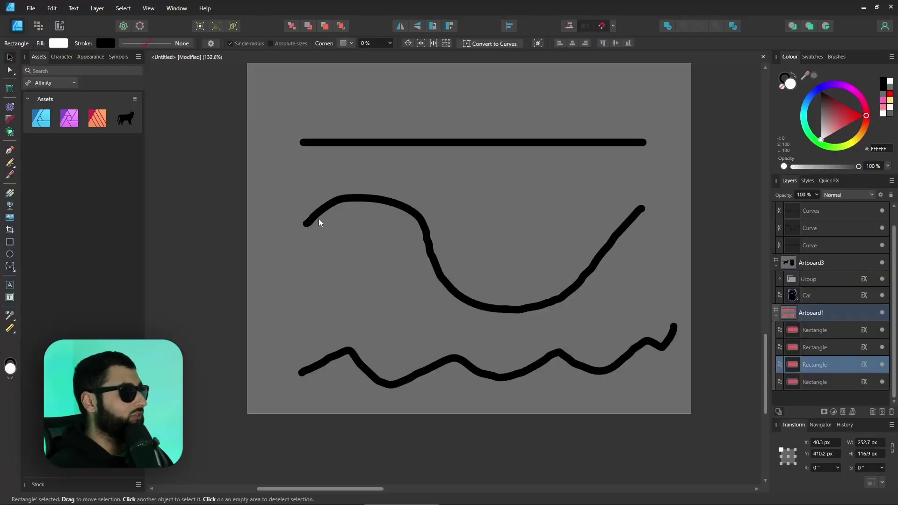
Split the top straight line into two pieces with the Knife tool
left_click(11, 175)
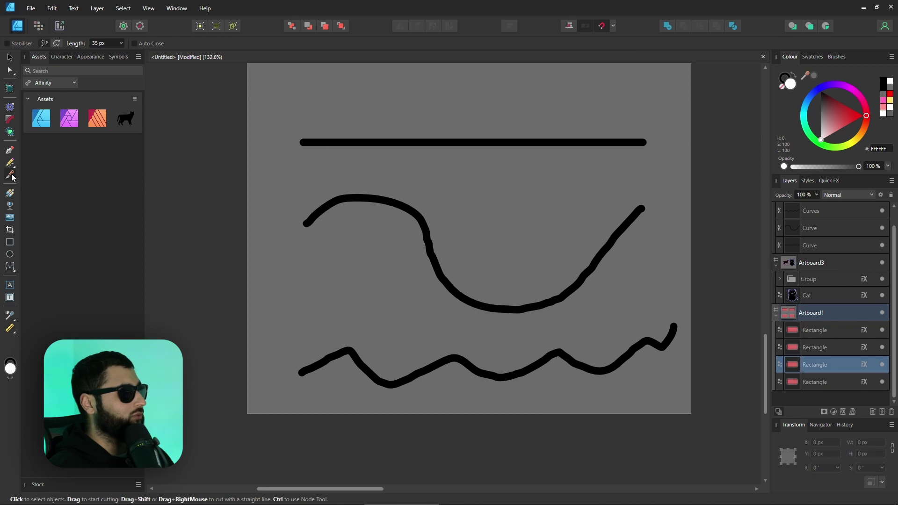
left_click(466, 142)
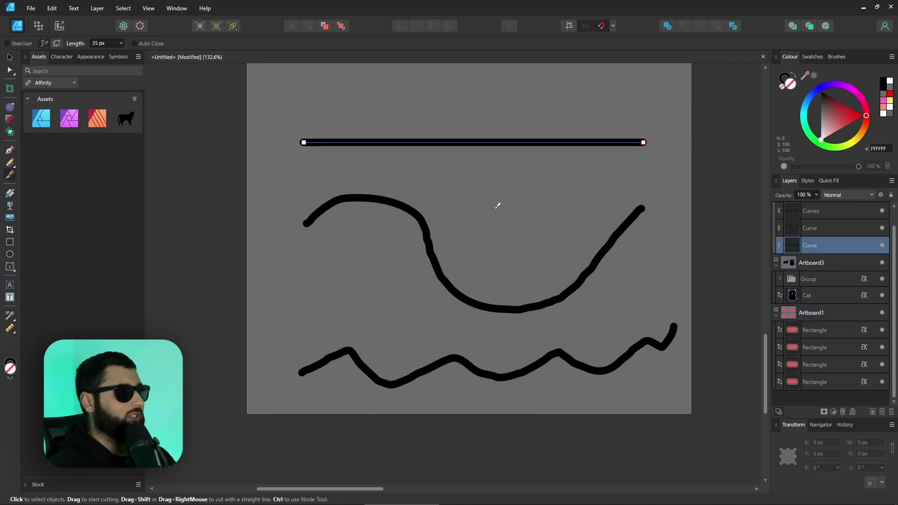
scroll(447, 262, "up", 2)
scroll(451, 258, "down", 1)
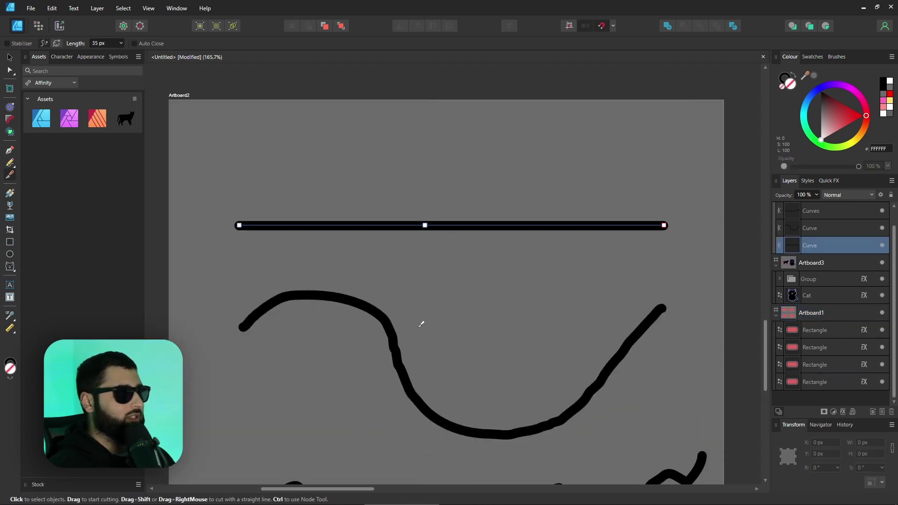
scroll(454, 179, "up", 1)
left_click_drag(427, 279, 425, 280)
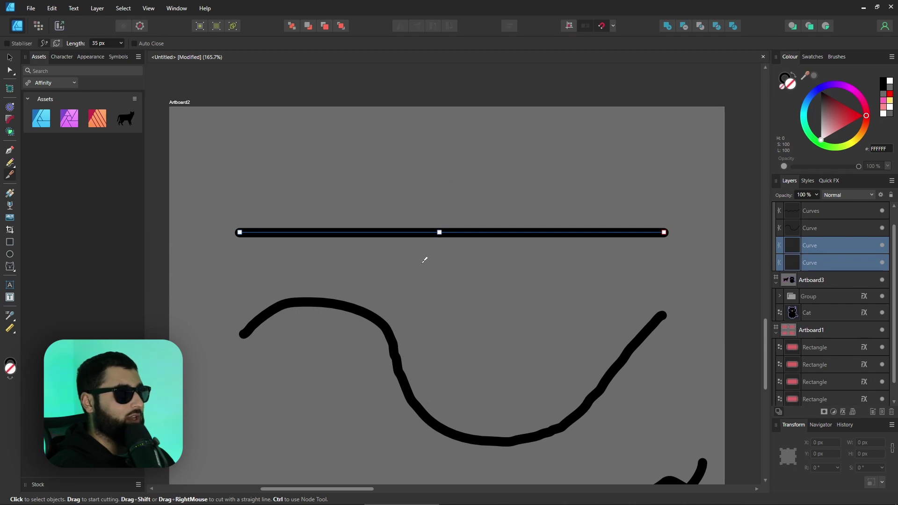
left_click_drag(530, 272, 486, 257)
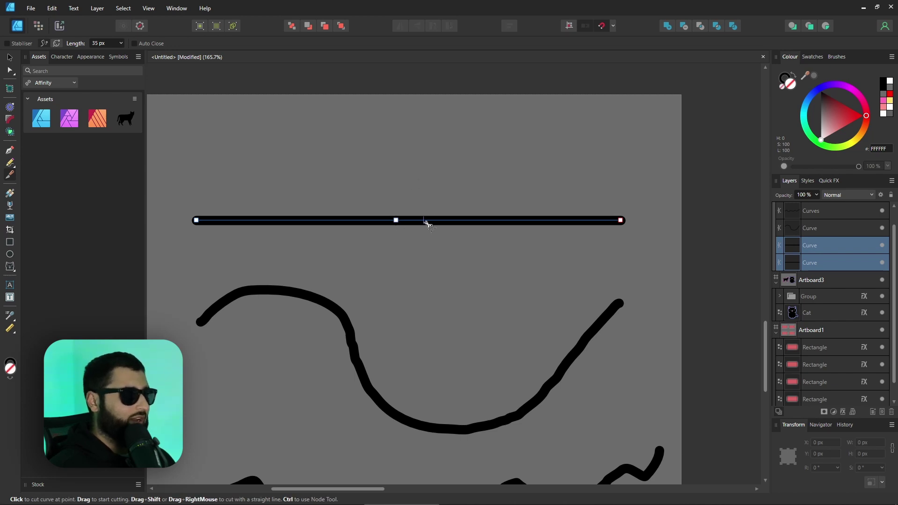
scroll(442, 200, "up", 3)
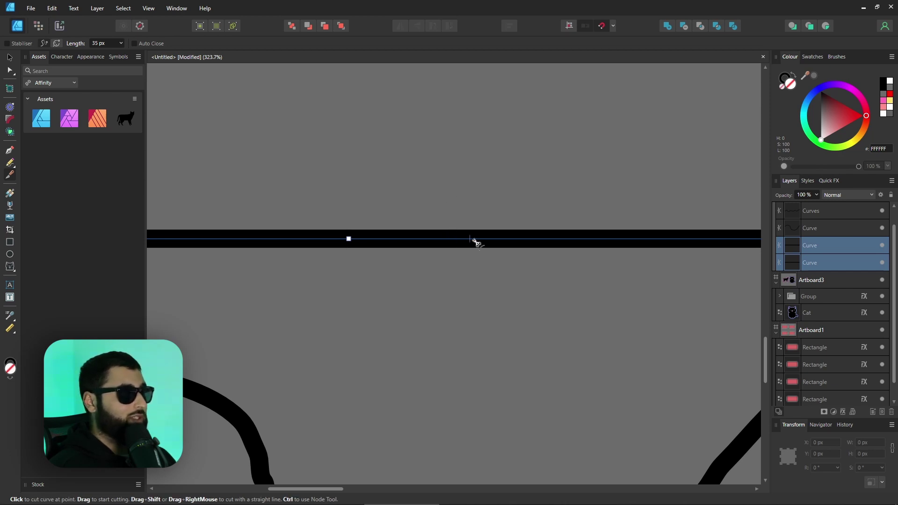
Cut the line at a second point and pull the cut ends apart, cutting the angled piece again
left_click(612, 239)
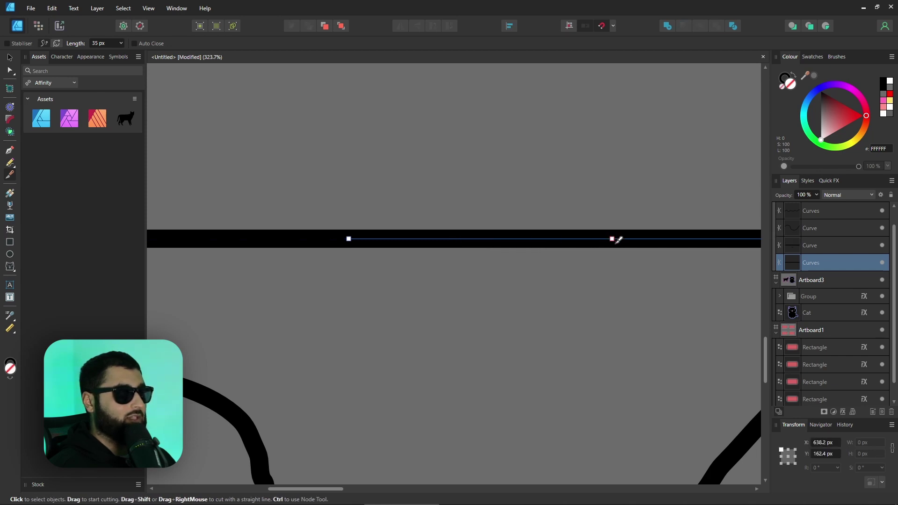
left_click_drag(612, 239, 590, 269)
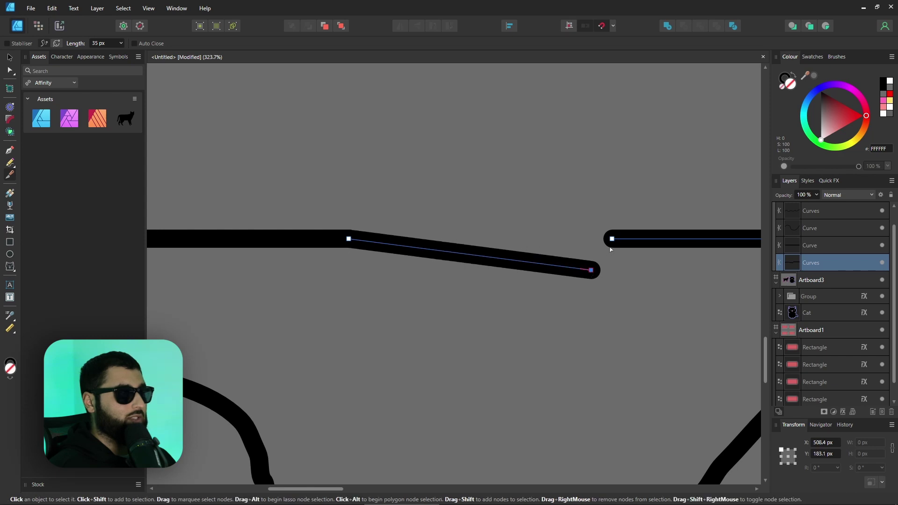
left_click_drag(614, 240, 628, 213)
scroll(633, 235, "up", 3)
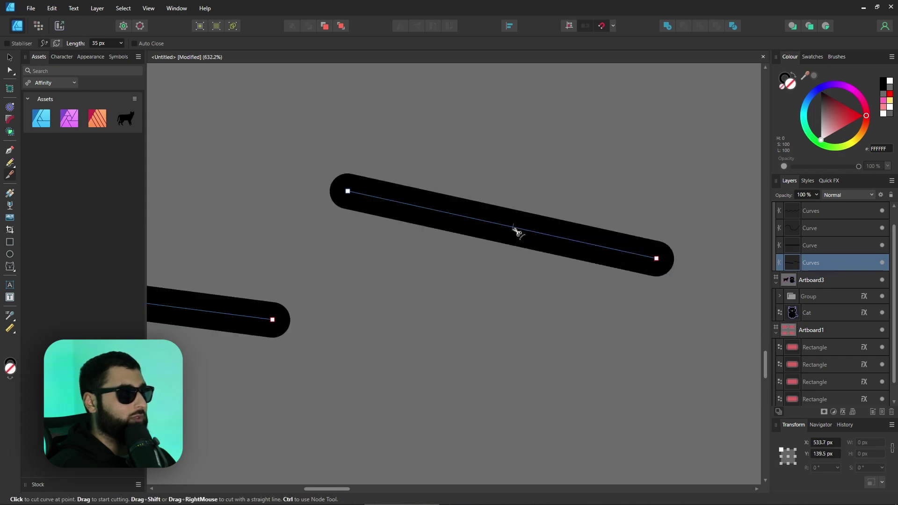
left_click(517, 231)
left_click_drag(516, 232, 566, 145)
scroll(547, 224, "down", 2)
scroll(548, 224, "down", 6)
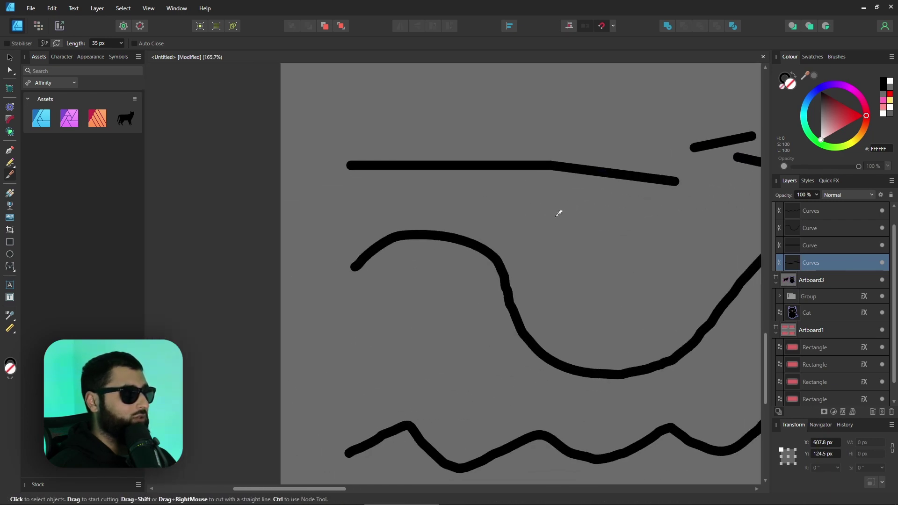
scroll(435, 235, "up", 3)
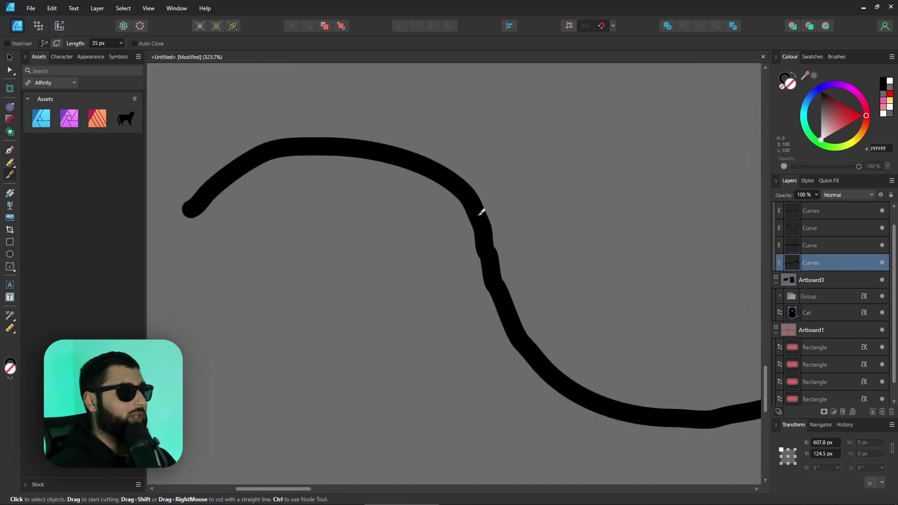
Cut the S-shaped curve near its upper bend and pull the cut end upward
left_click(456, 224)
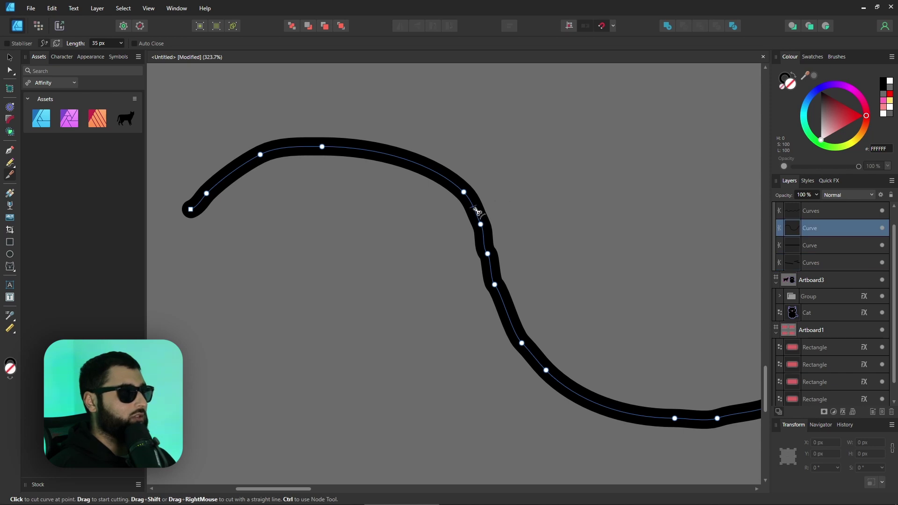
left_click(408, 164)
left_click_drag(408, 164, 425, 127)
key("a")
scroll(178, 203, "down", 1)
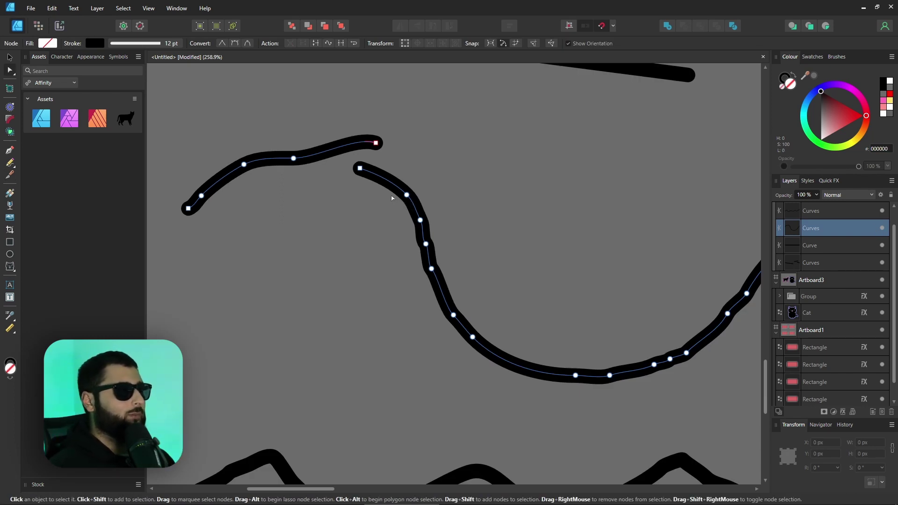
scroll(472, 233, "up", 1)
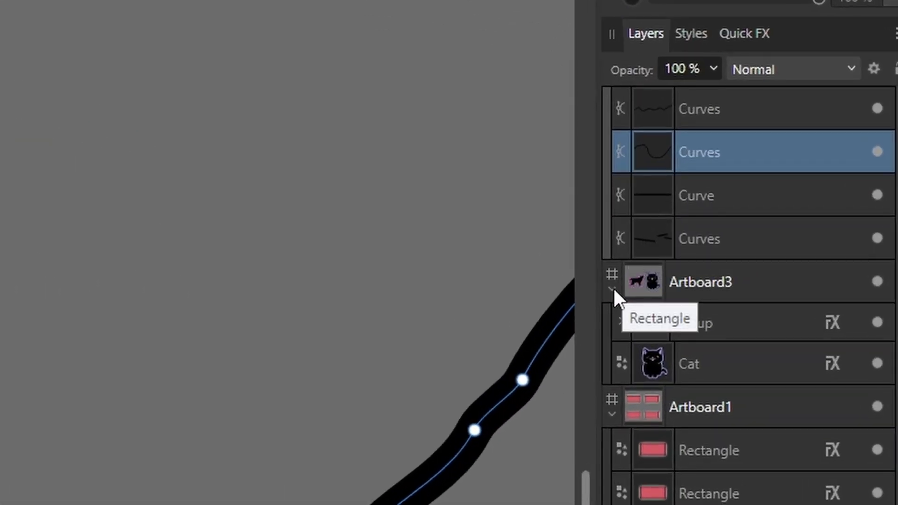
Cut the U curve near its right end with the Knife and pull the short hook piece away
left_click(776, 283)
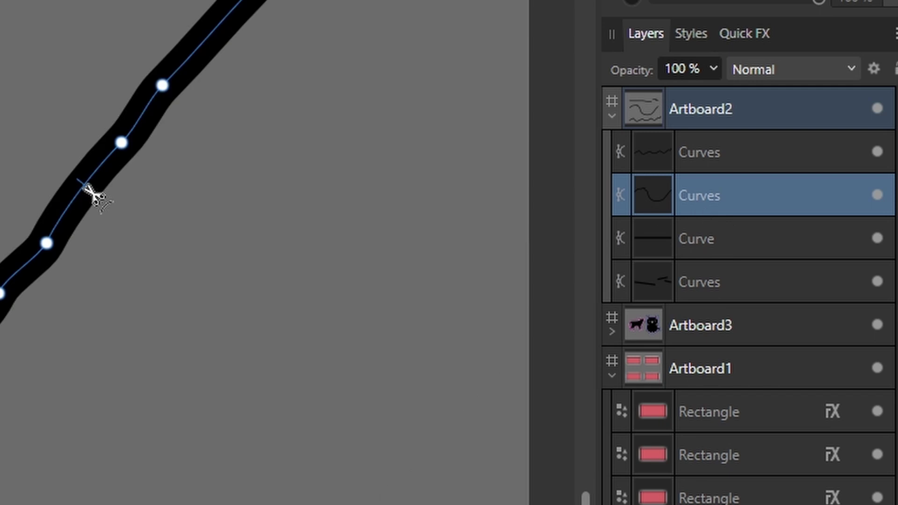
left_click(86, 185)
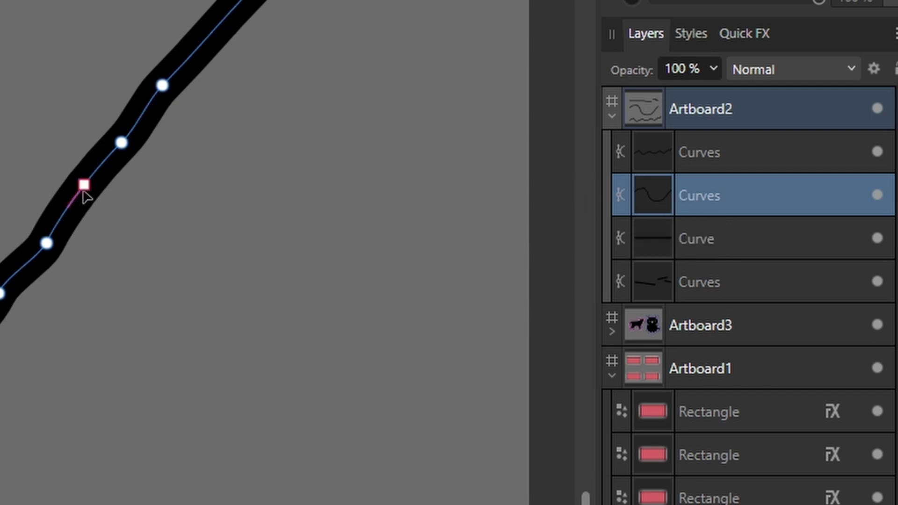
left_click_drag(83, 191, 43, 64)
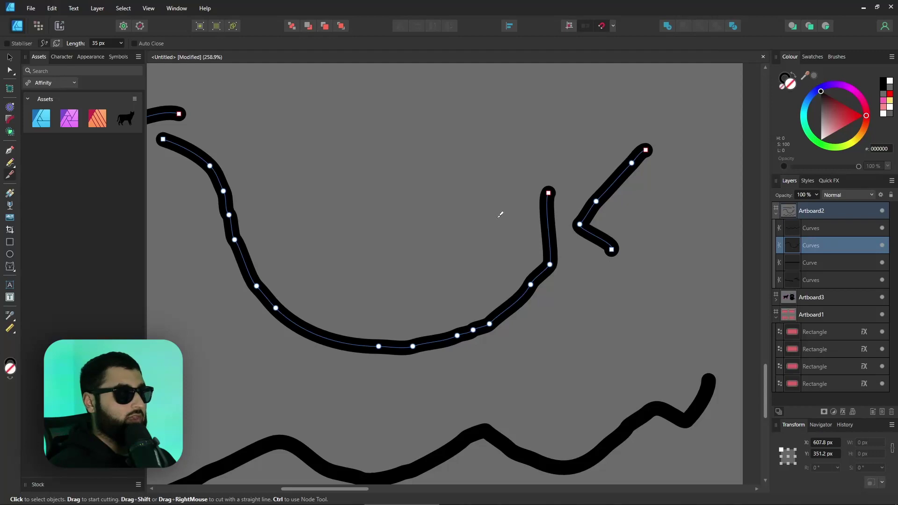
Cut the U curve again at its lower left, then undo that cut
scroll(501, 214, "down", 2)
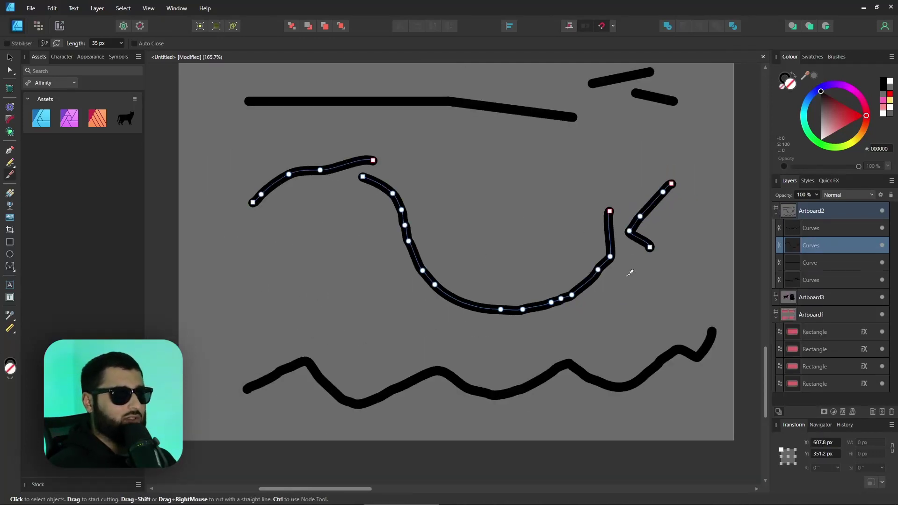
scroll(628, 266, "right", 1)
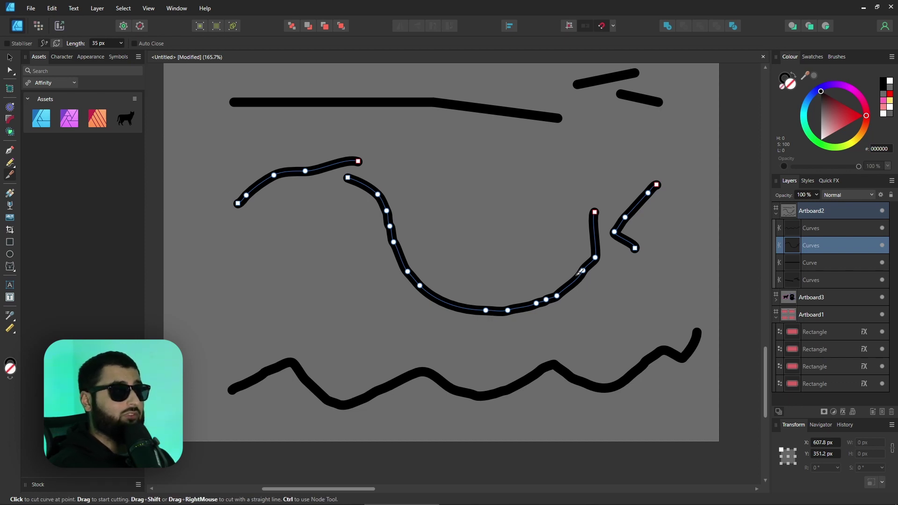
left_click(449, 304)
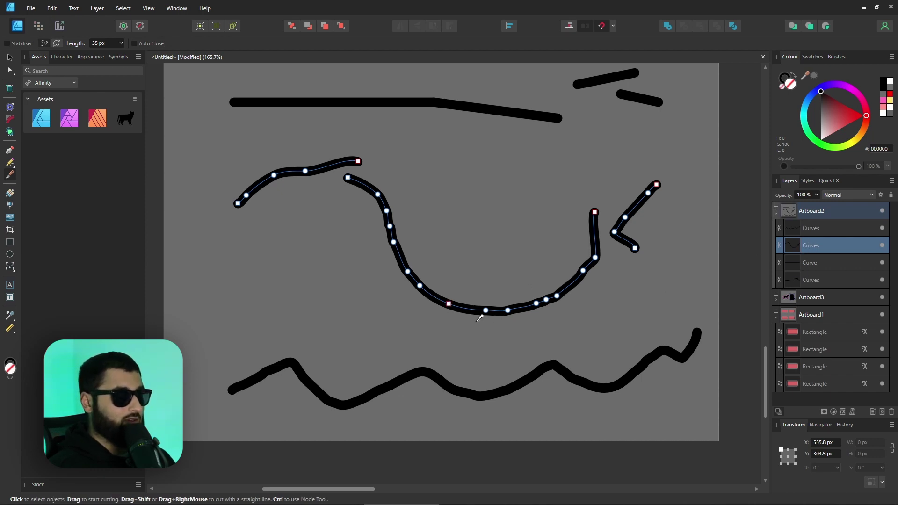
key("ctrl+z")
Slice the U curve near its bottom with the Knife and check each resulting Curve layer
left_click_drag(435, 346, 435, 346)
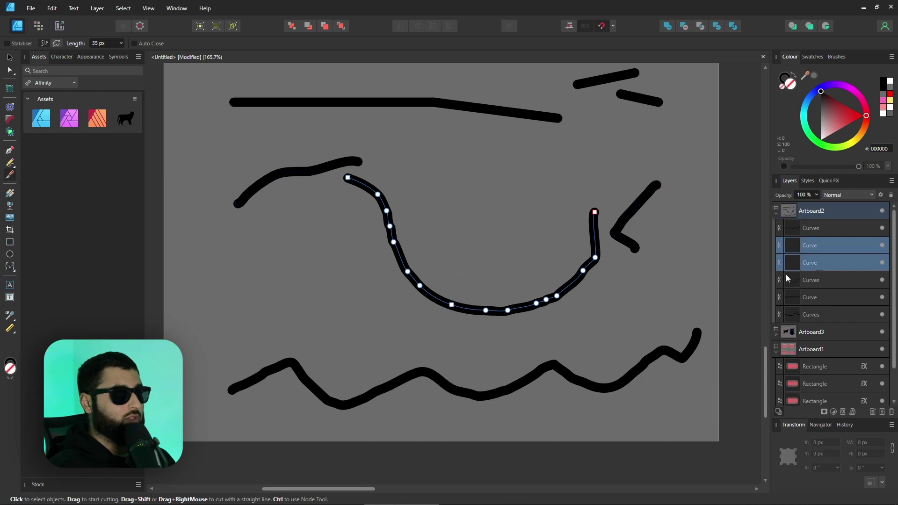
left_click(799, 246)
left_click(797, 261)
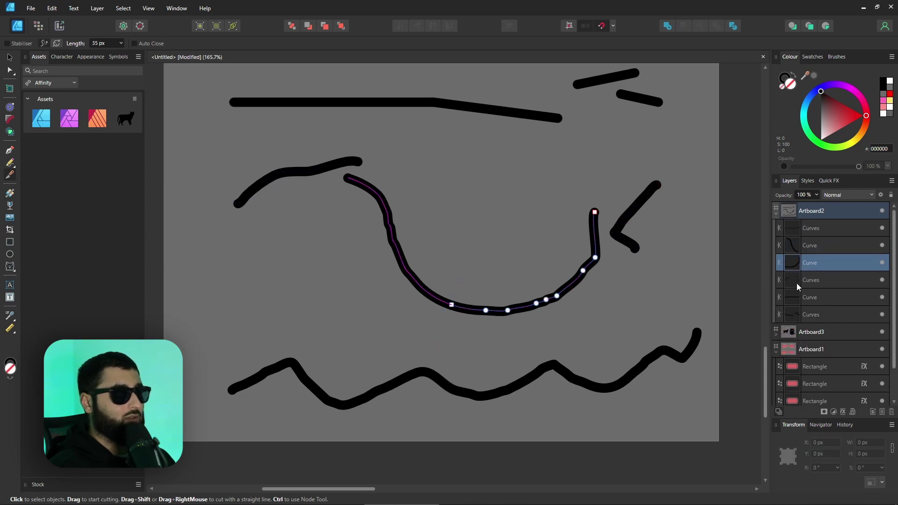
left_click(796, 250)
left_click(796, 267)
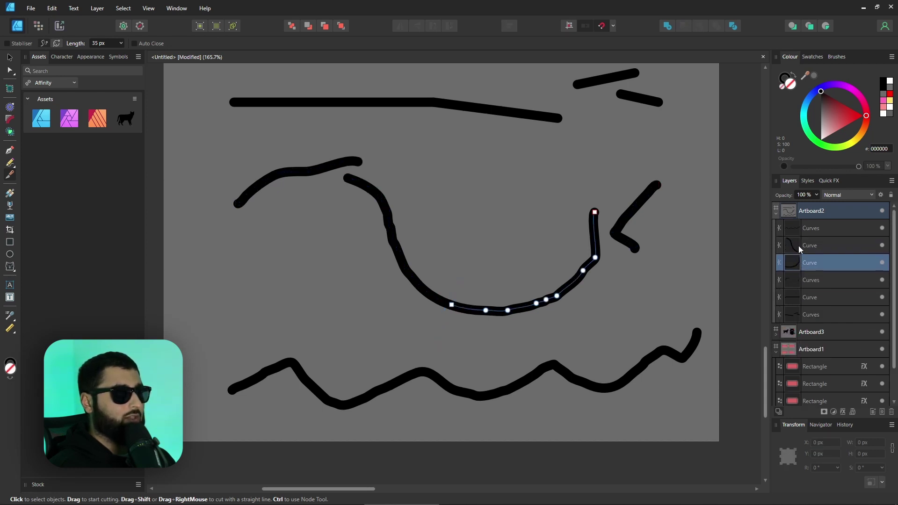
left_click(798, 246)
left_click(798, 264)
left_click(797, 245)
left_click(797, 262)
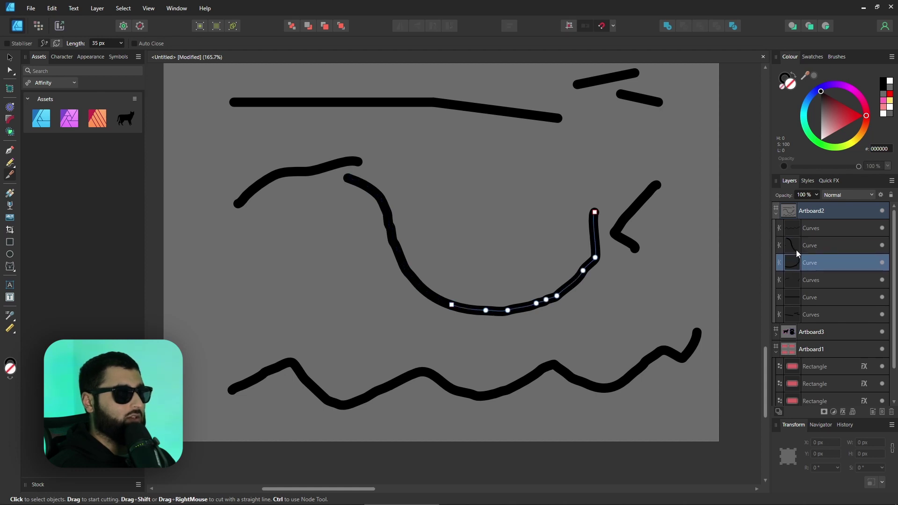
left_click(794, 281)
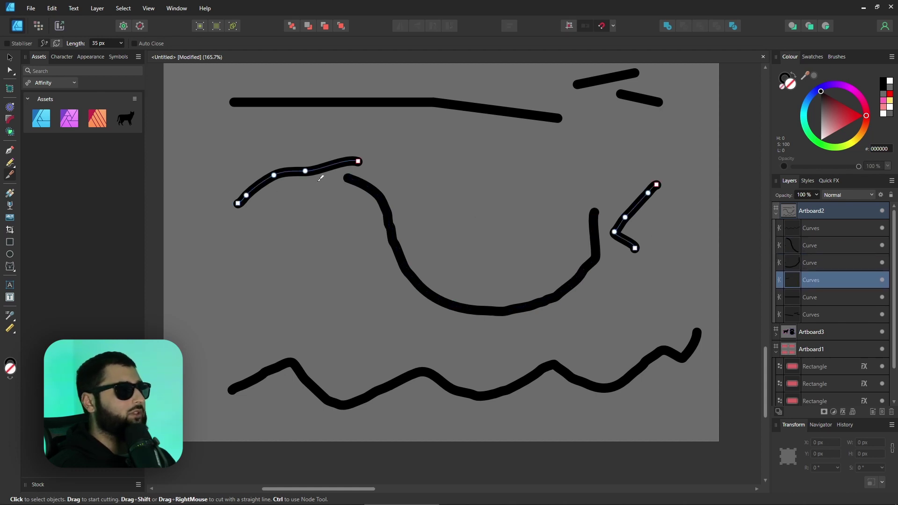
left_click(789, 250)
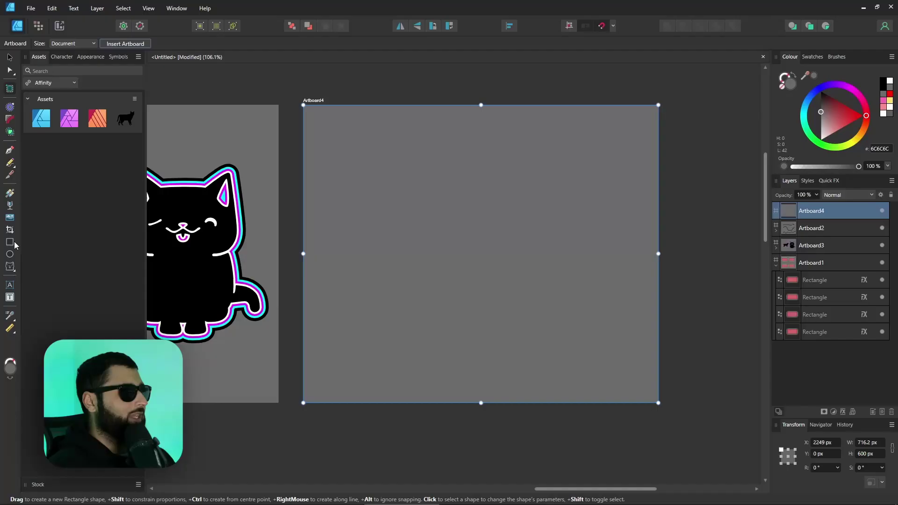
Drag a rectangle on Artboard4, adding columns and rows to form a 7 × 7 grid of black rectangles
left_click(11, 244)
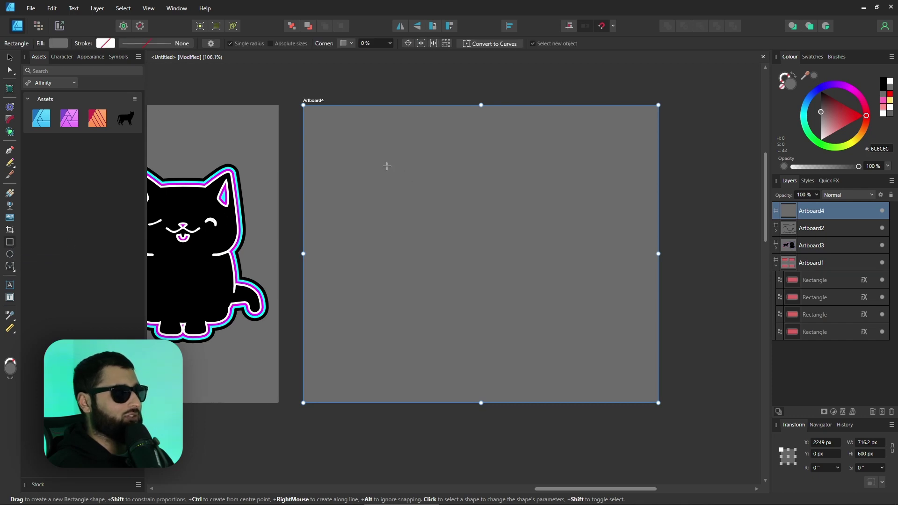
left_click_drag(336, 126, 395, 185)
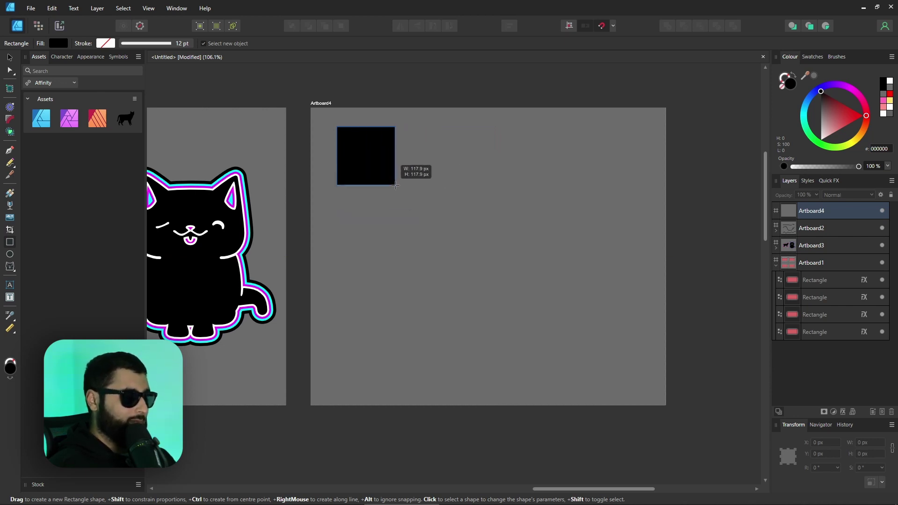
left_click_drag(395, 186, 381, 164)
key("Right")
key("Right")
key("Right")
key("Right")
key("Right")
key("Right")
key("Up")
key("Up")
key("Up")
key("Up")
key("Up")
key("Up")
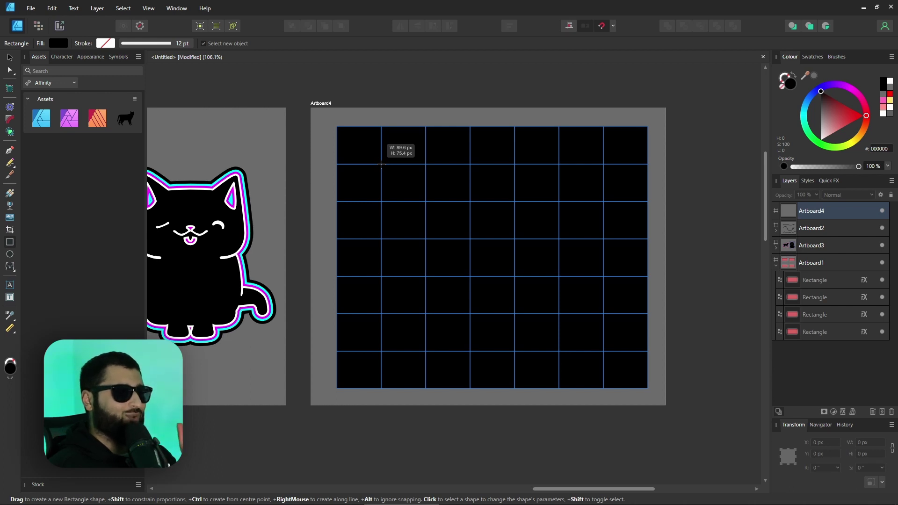
left_click_drag(381, 164, 382, 164)
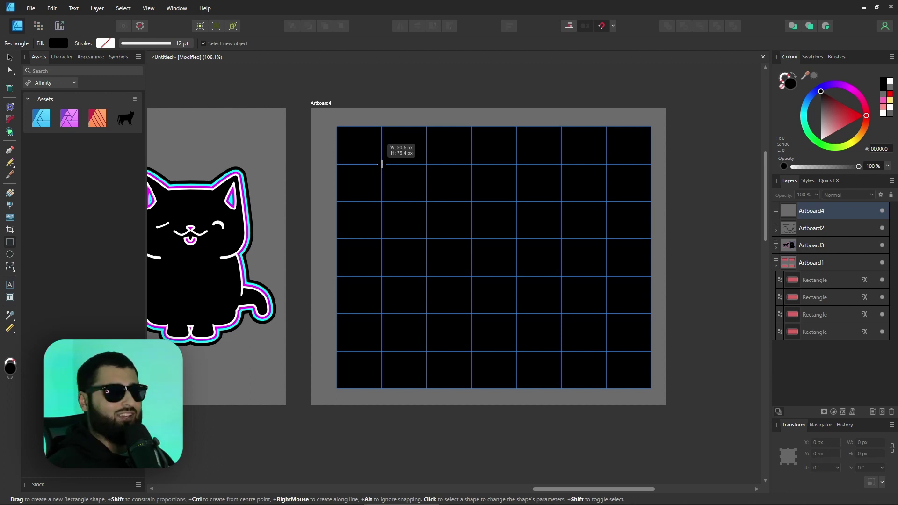
mouse_move(382, 164)
left_mouse_down()
mouse_move(387, 159)
mouse_move(379, 170)
left_mouse_up()
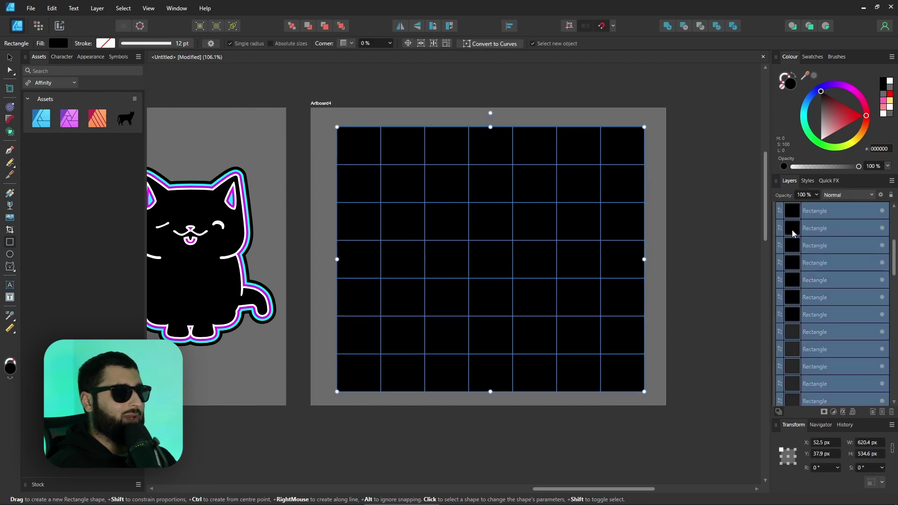
Group all the grid rectangles into a single group with Ctrl+G
scroll(810, 306, "down", 5)
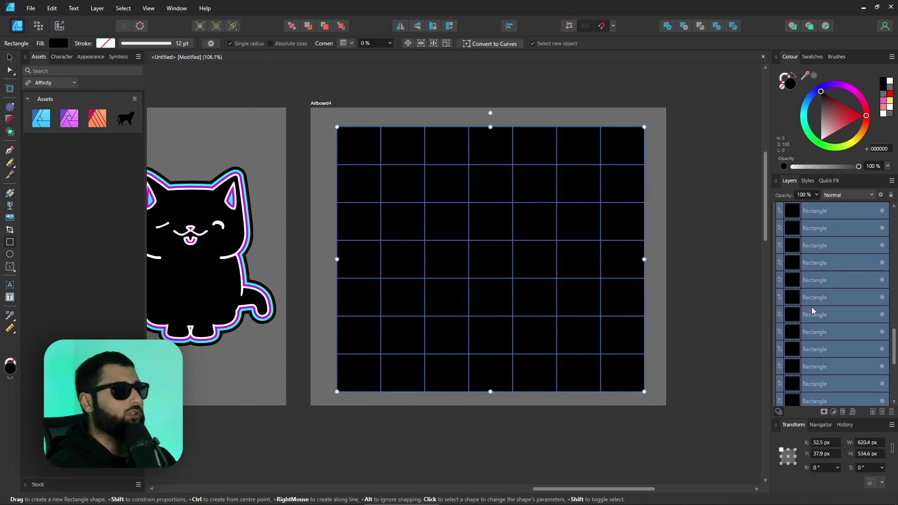
scroll(811, 308, "down", 2)
scroll(811, 308, "up", 4)
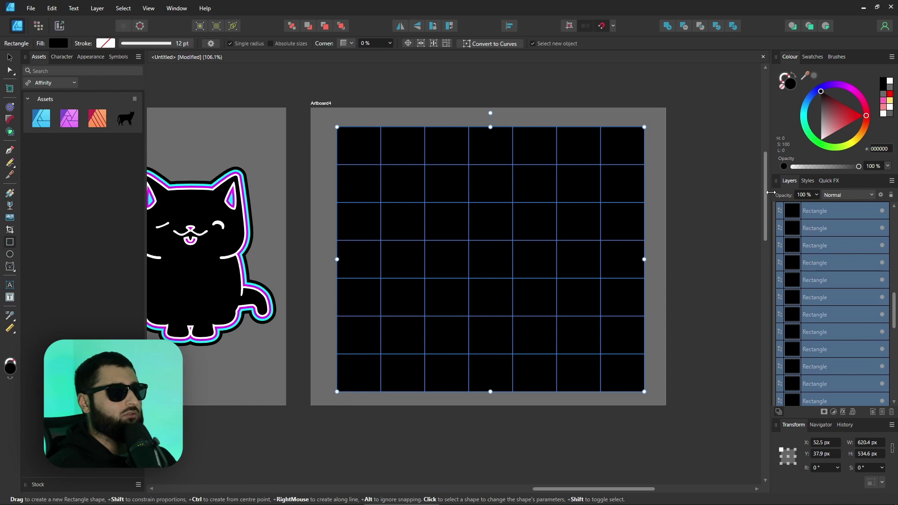
key("ctrl+g")
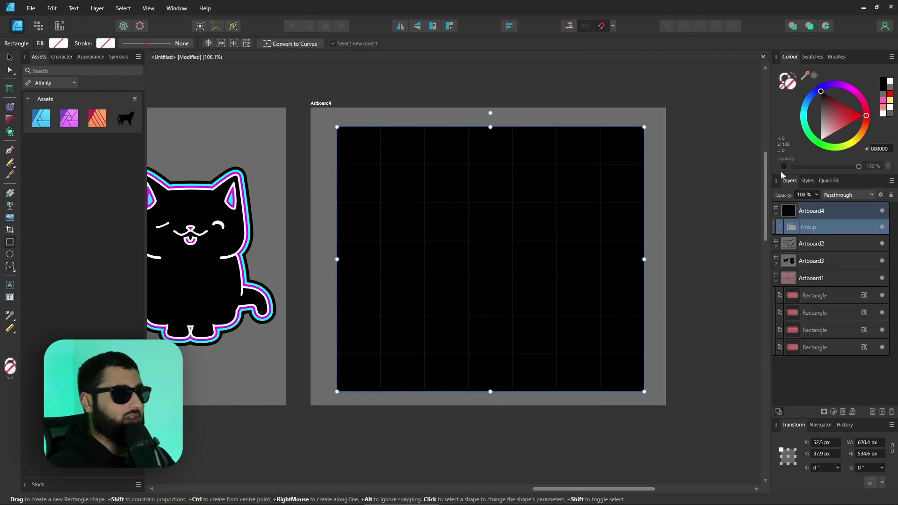
key("ctrl+d")
Select the grouped rectangle grid and delete it
scroll(577, 241, "down", 2)
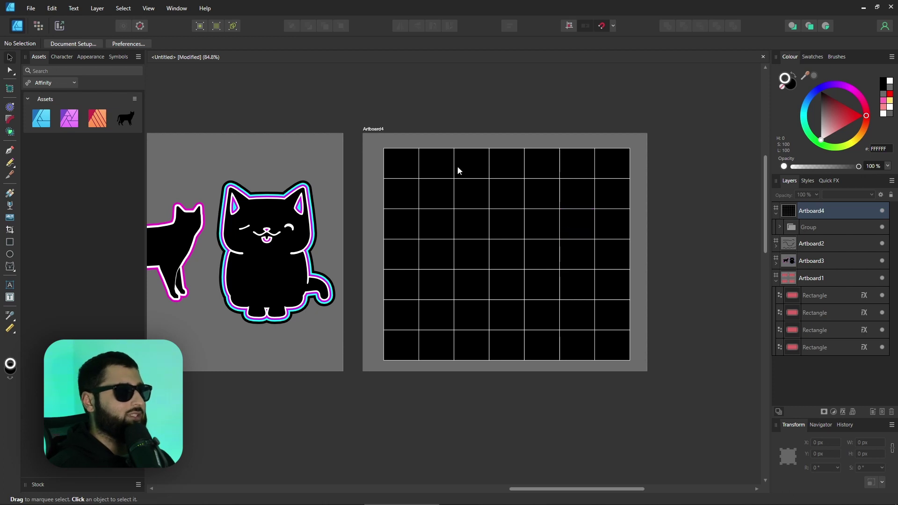
left_click(509, 214)
key("Delete")
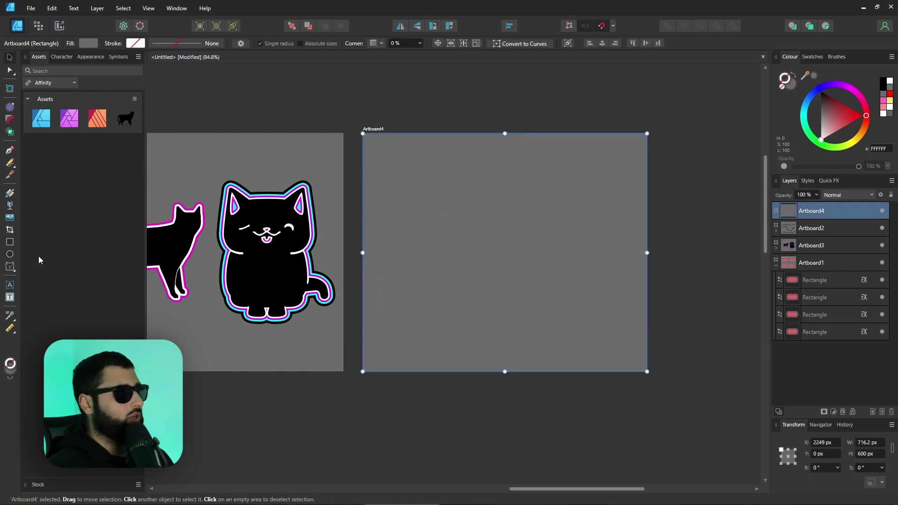
Draw a grid of black cat shapes across Artboard4 with the Cat tool
left_click(9, 267)
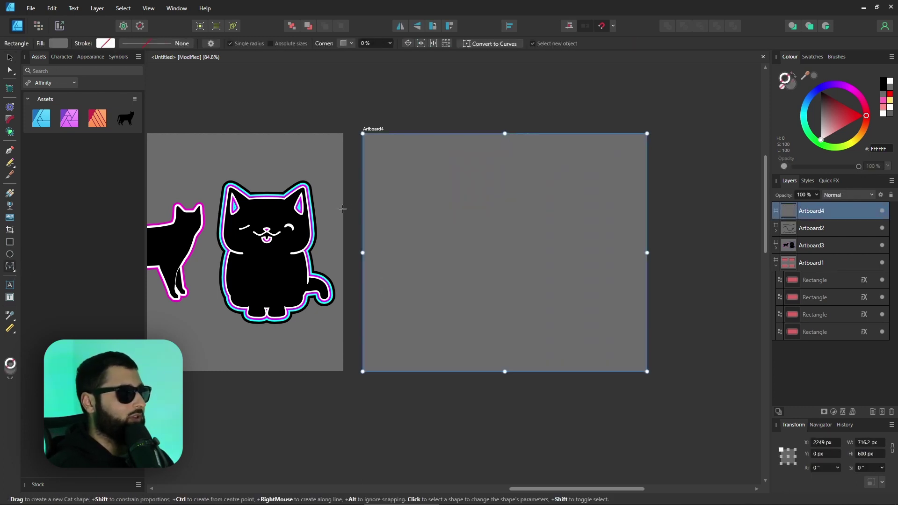
left_click_drag(378, 148, 399, 179)
left_click(9, 57)
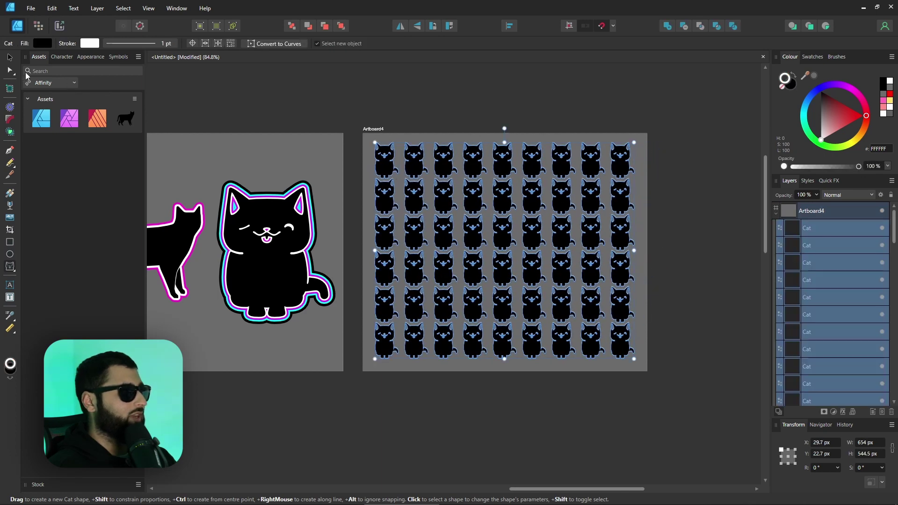
left_click(516, 251)
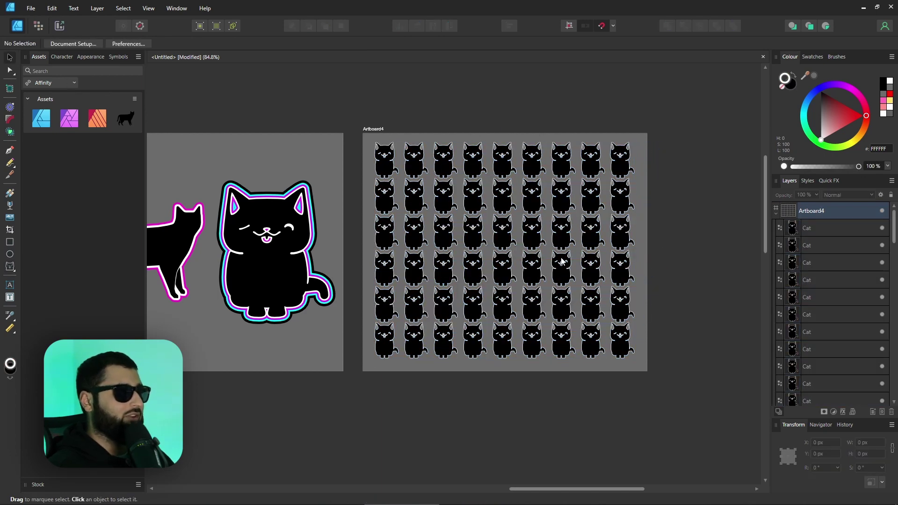
Draw a grid of white stars over the cats with the Star tool, adding columns and rows
left_click(10, 267)
left_click(52, 328)
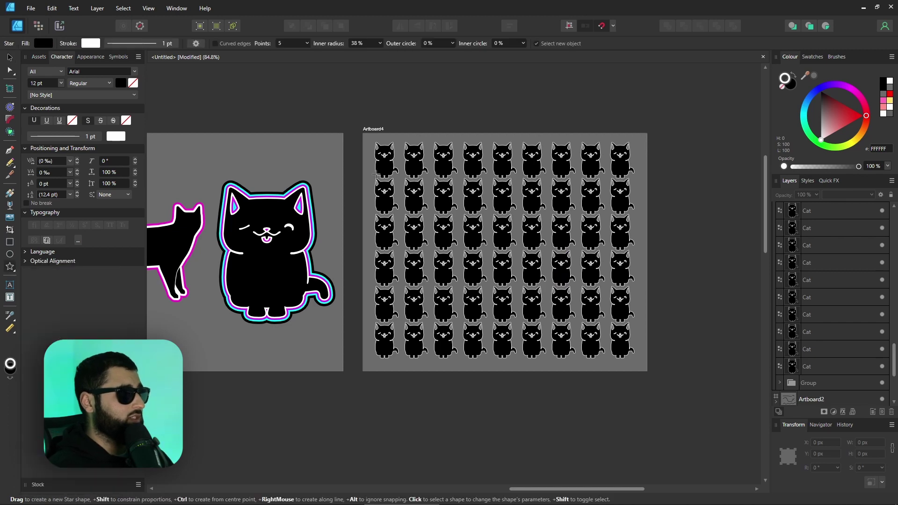
left_click_drag(376, 144, 401, 179)
key("Right")
key("Right")
key("Right")
key("Right")
key("Right")
key("Right")
key("Right")
key("Right")
key("Down")
key("Down")
key("Down")
key("Down")
key("Down")
scroll(332, 178, "down", 4)
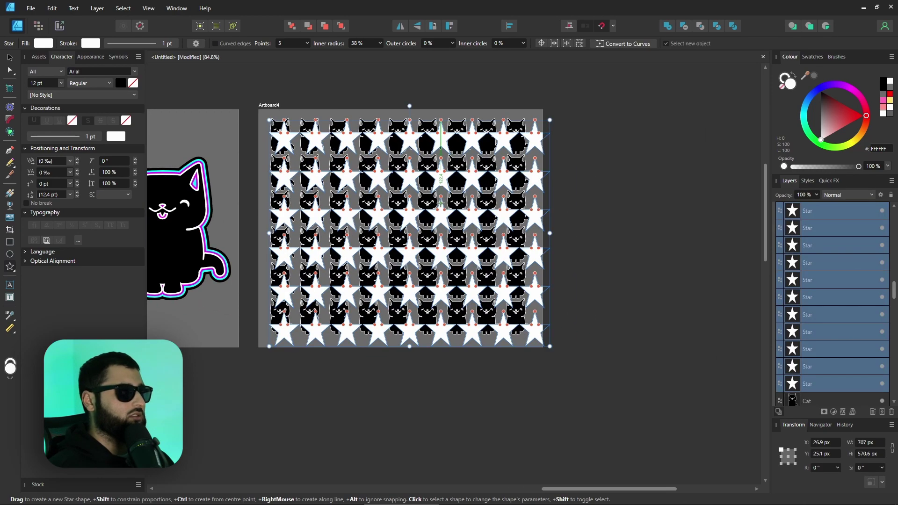
scroll(440, 203, "up", 5)
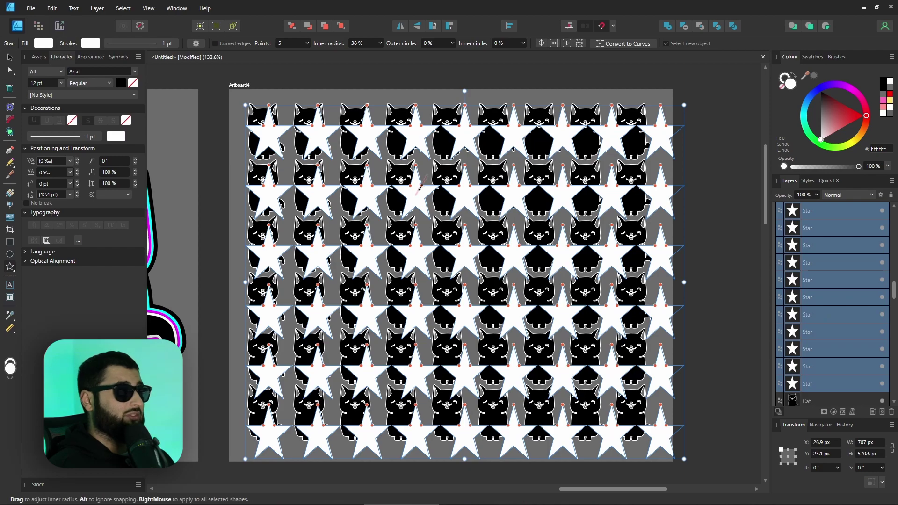